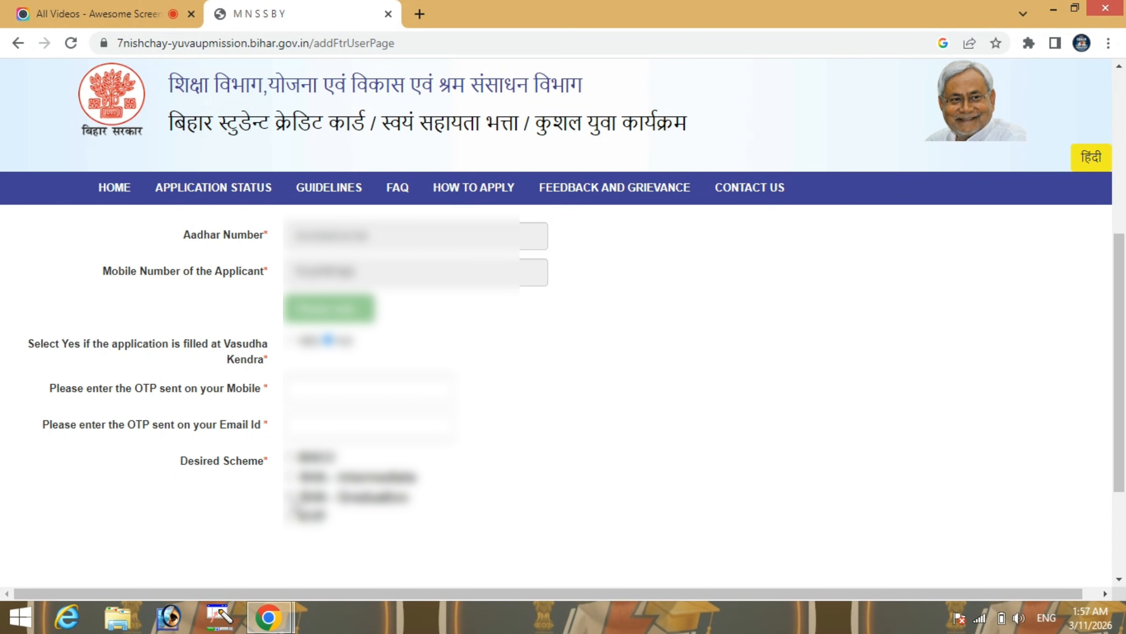
# Select SHA - Graduation as the desired scheme and enter the OTPs sent to the applicant's mobile and e-mail
pyautogui.click(290, 496)
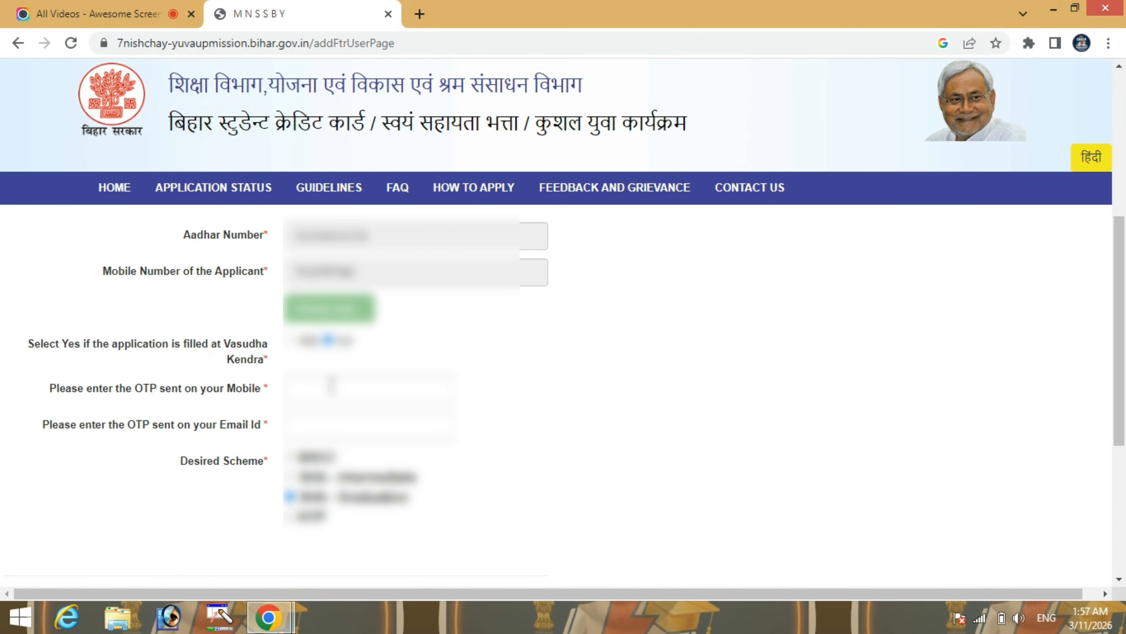
pyautogui.click(331, 386)
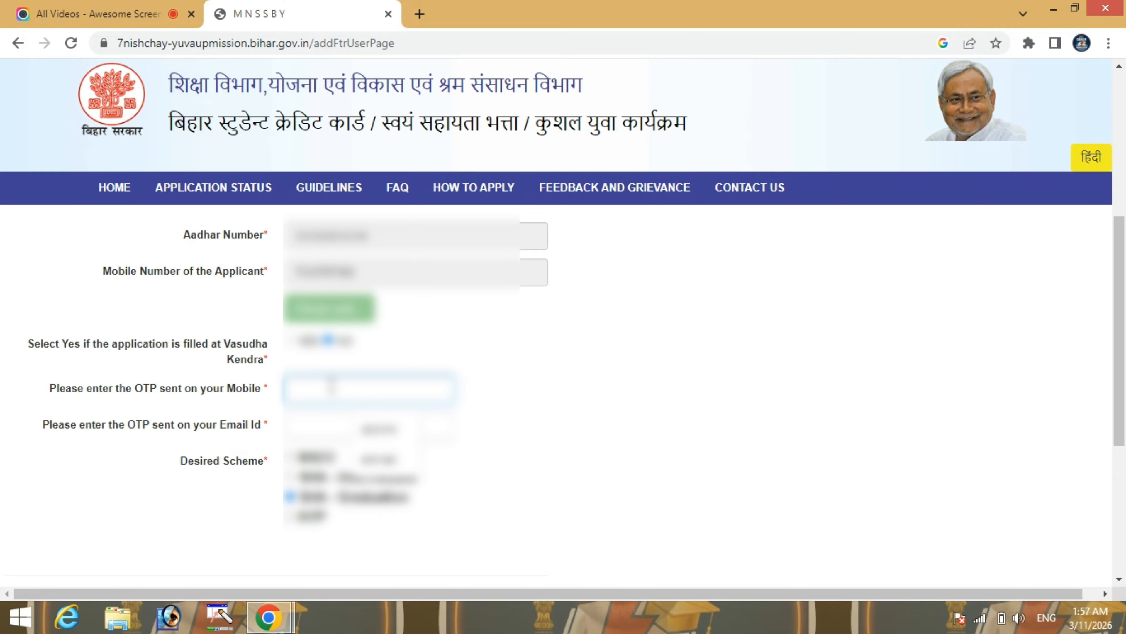
pyautogui.write('???')
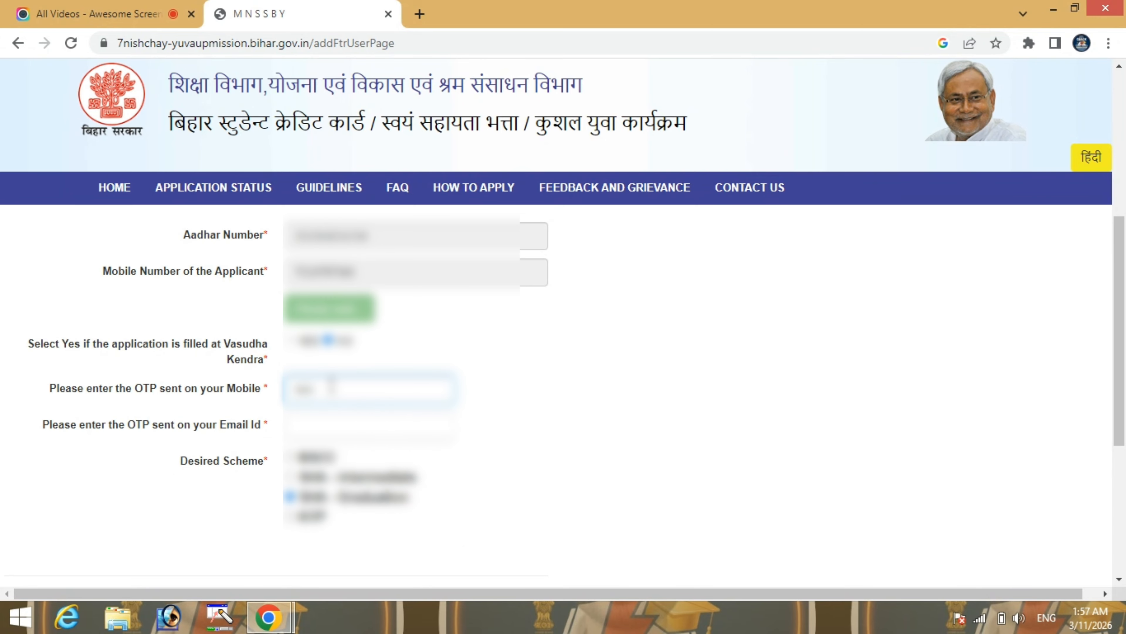
pyautogui.write('?')
pyautogui.click(382, 431)
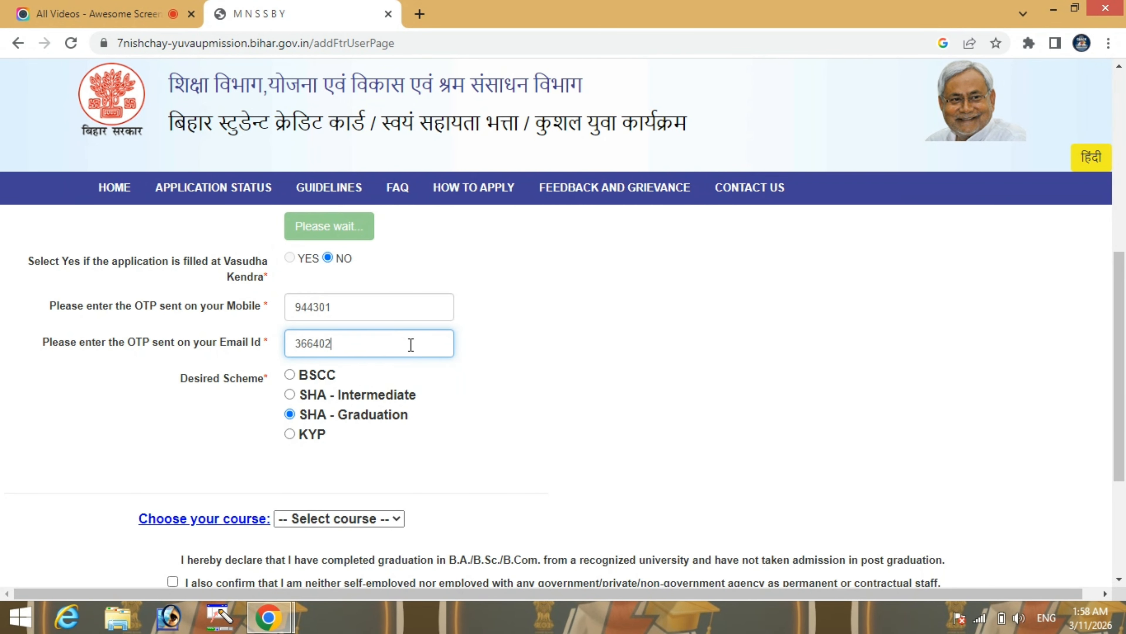
pyautogui.click(614, 453)
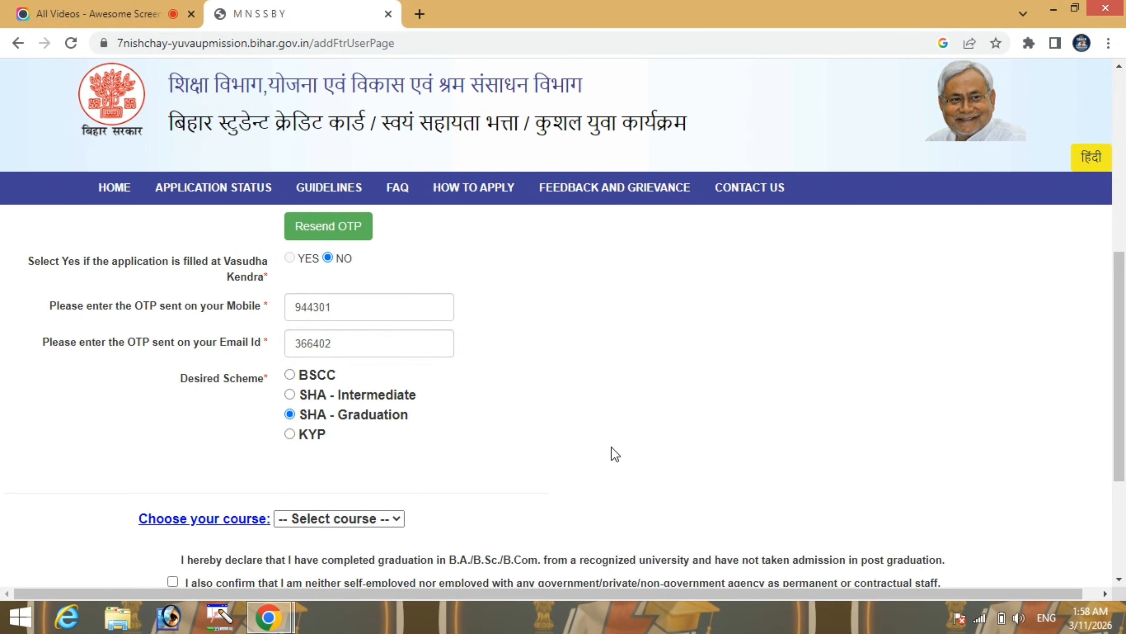
# Choose B.A as the course and accept the declaration about graduation and not being employed
pyautogui.scroll(-3, 614, 454)
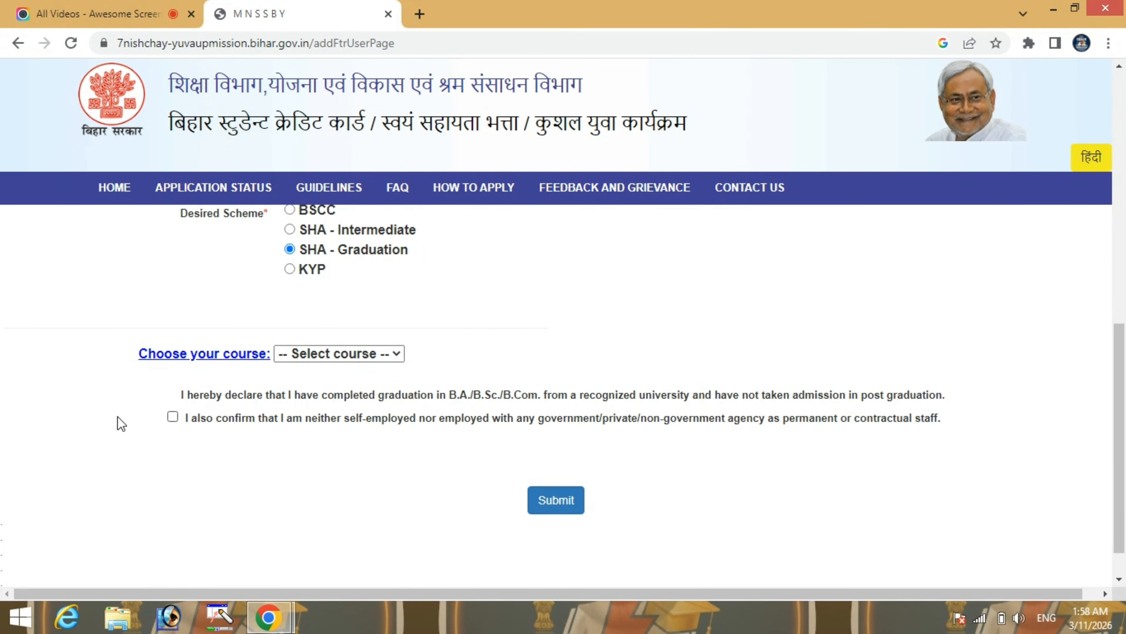
pyautogui.click(334, 355)
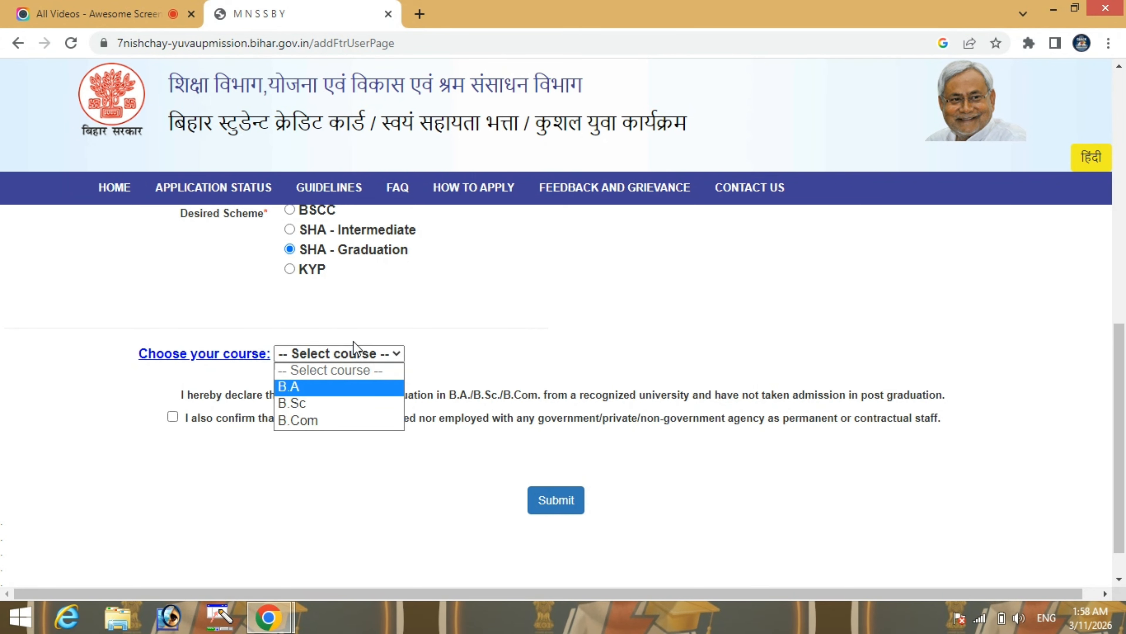
pyautogui.click(308, 387)
pyautogui.click(172, 417)
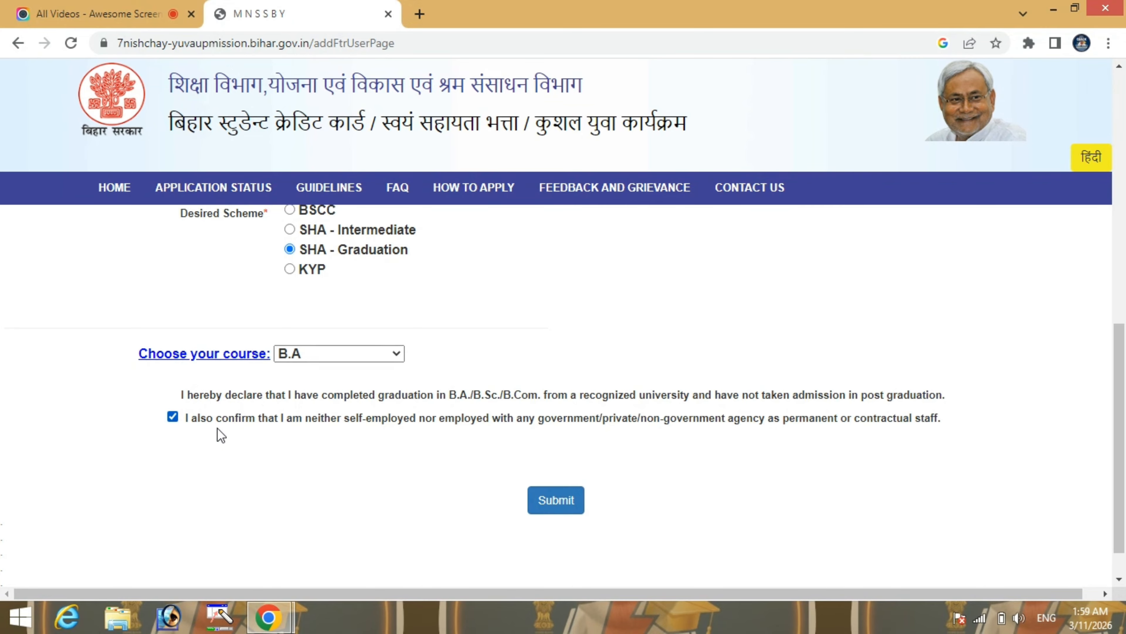
pyautogui.click(169, 413)
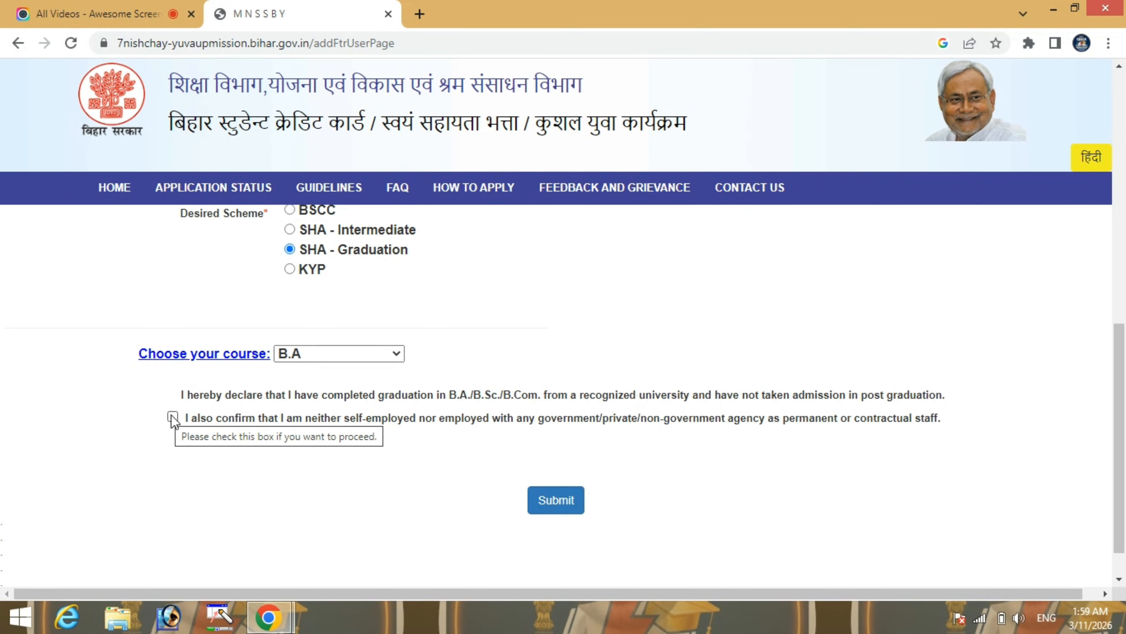
pyautogui.click(171, 417)
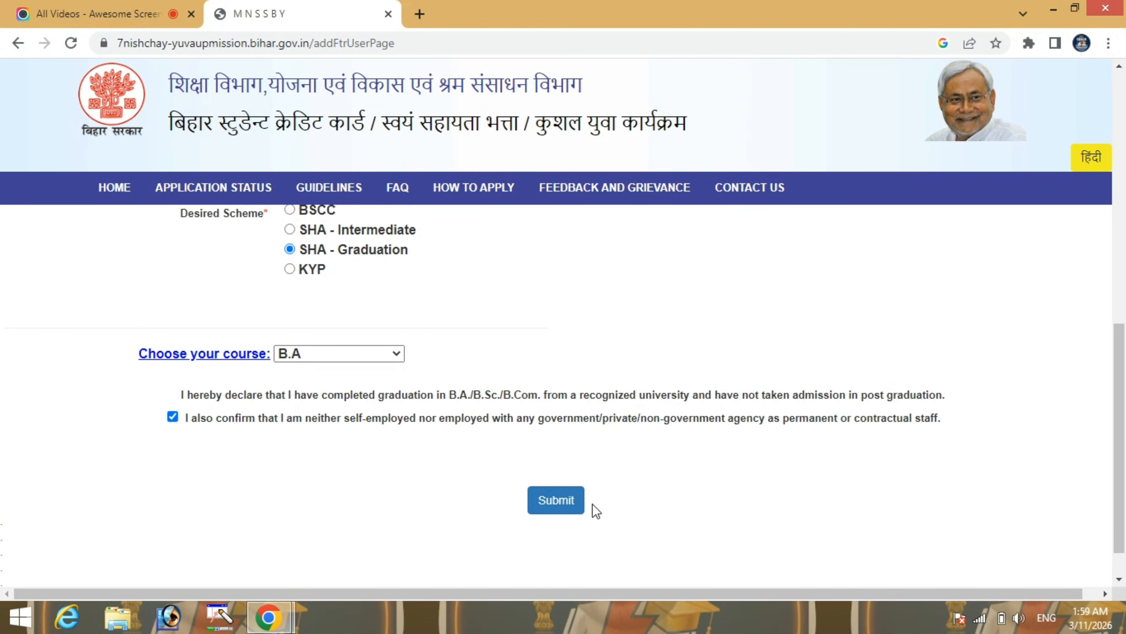
# Submit the new applicant registration, accept the final review confirmation, and return to the portal's home page
pyautogui.click(567, 510)
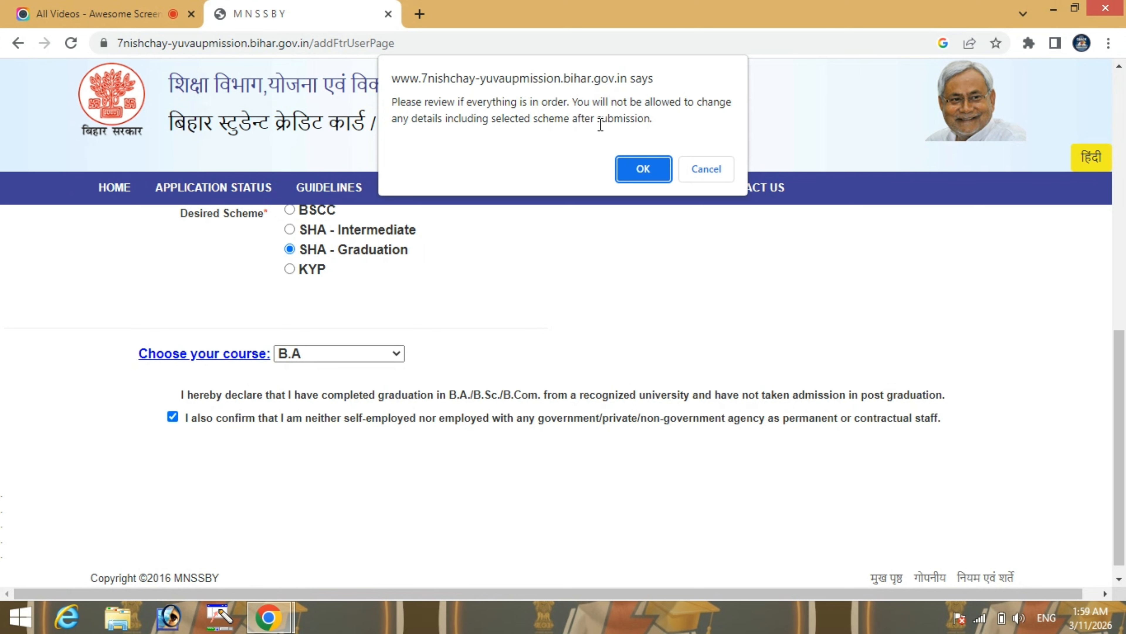
pyautogui.click(623, 168)
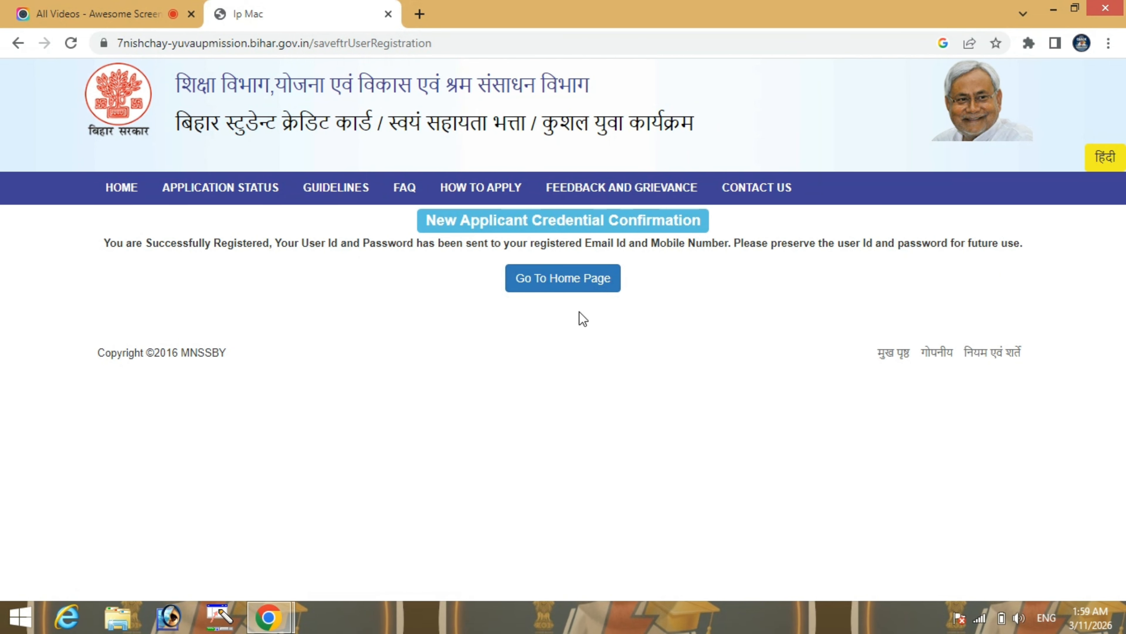
pyautogui.click(571, 294)
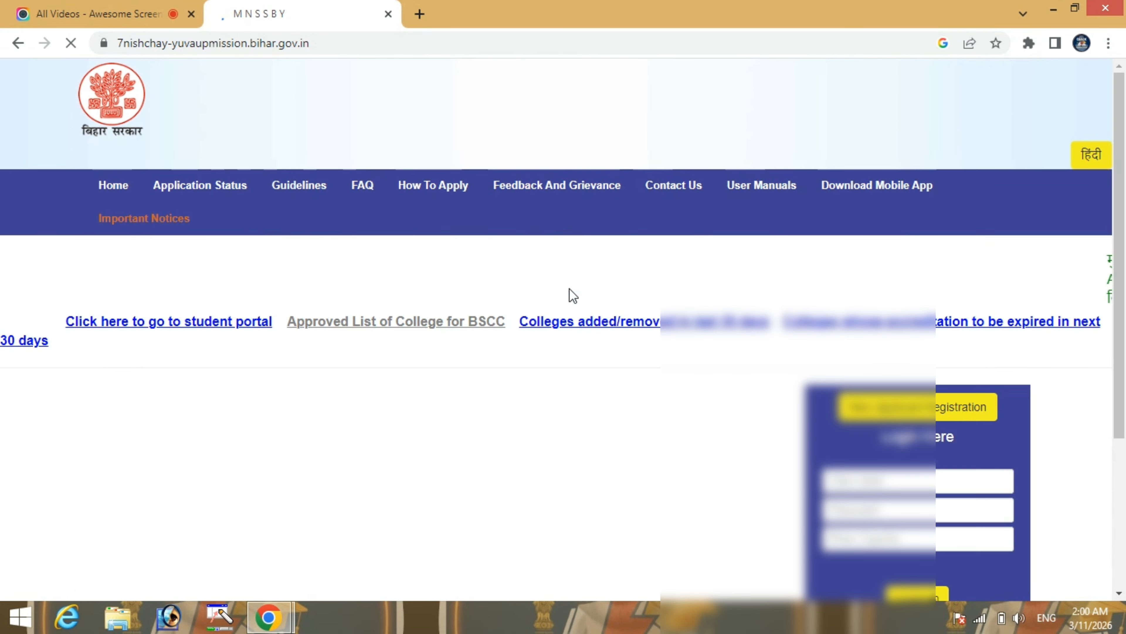
# Replace the autofilled login details with the applicant's registered e-mail and the account password issued at registration
pyautogui.doubleClick(1009, 478)
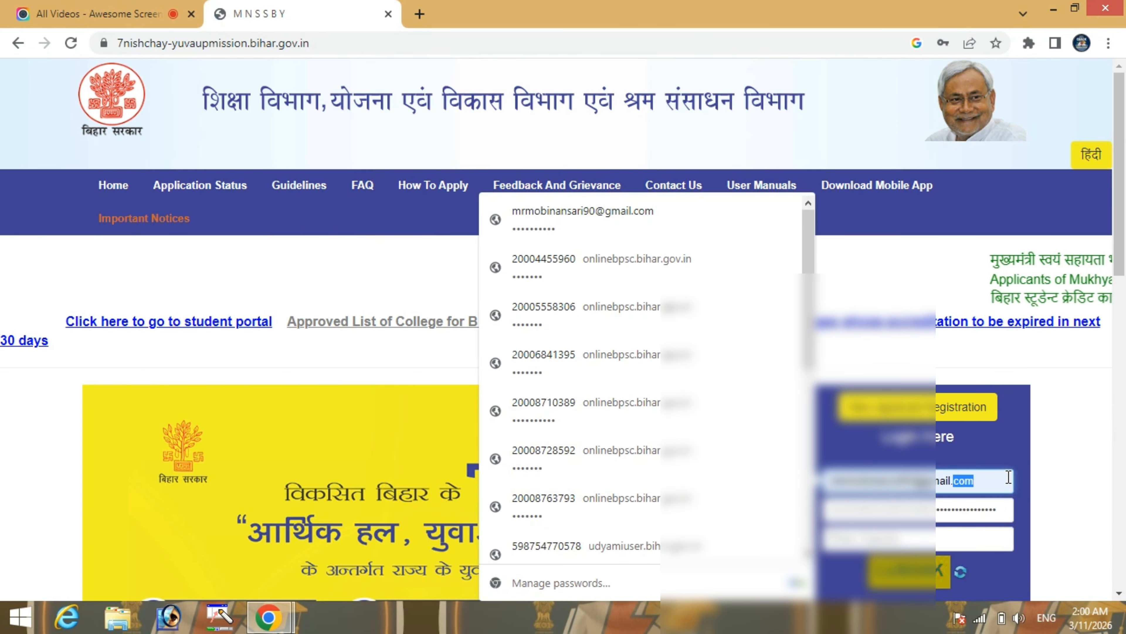
pyautogui.click(1009, 478)
pyautogui.hotkey('ctrl', 'a')
pyautogui.press('BackSpace')
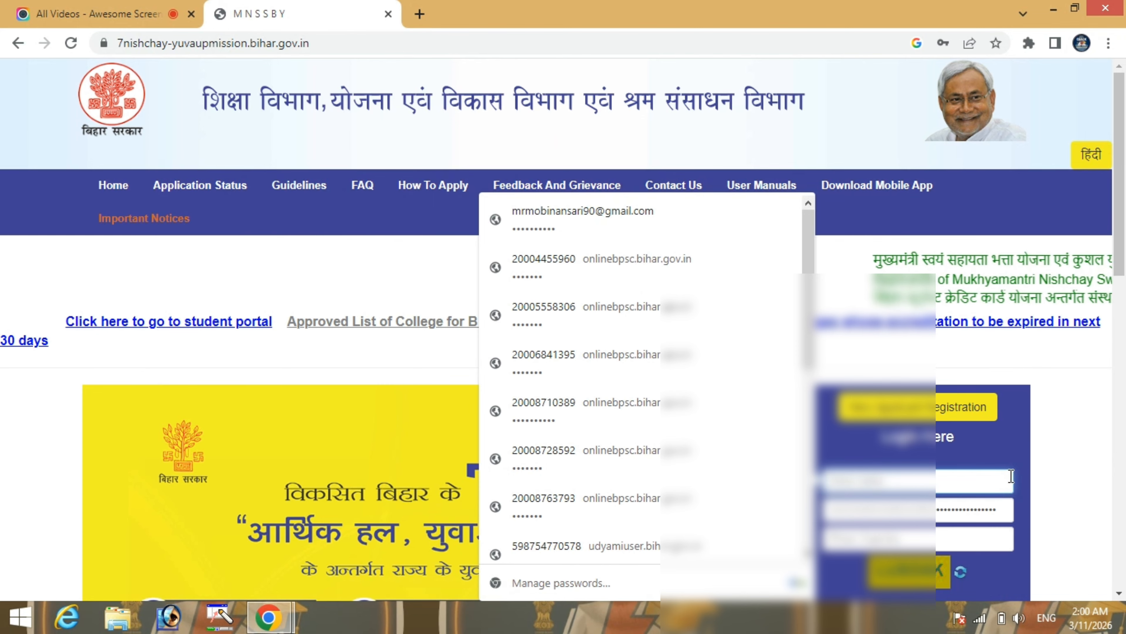
pyautogui.click(1082, 458)
pyautogui.scroll(-3, 1084, 457)
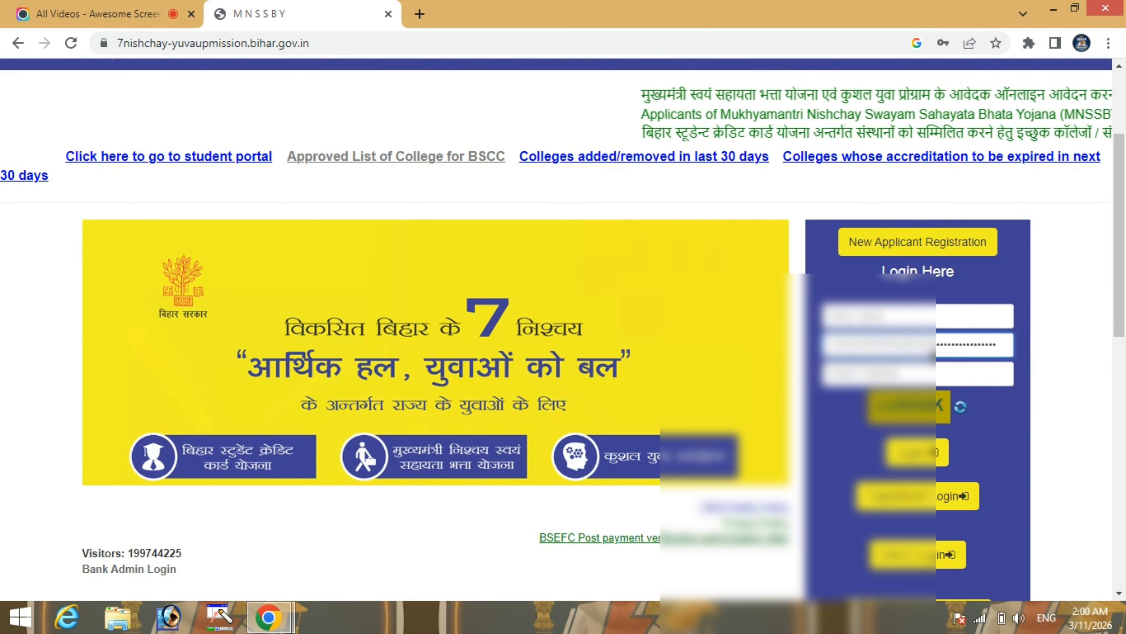
pyautogui.doubleClick(933, 353)
pyautogui.press('BackSpace')
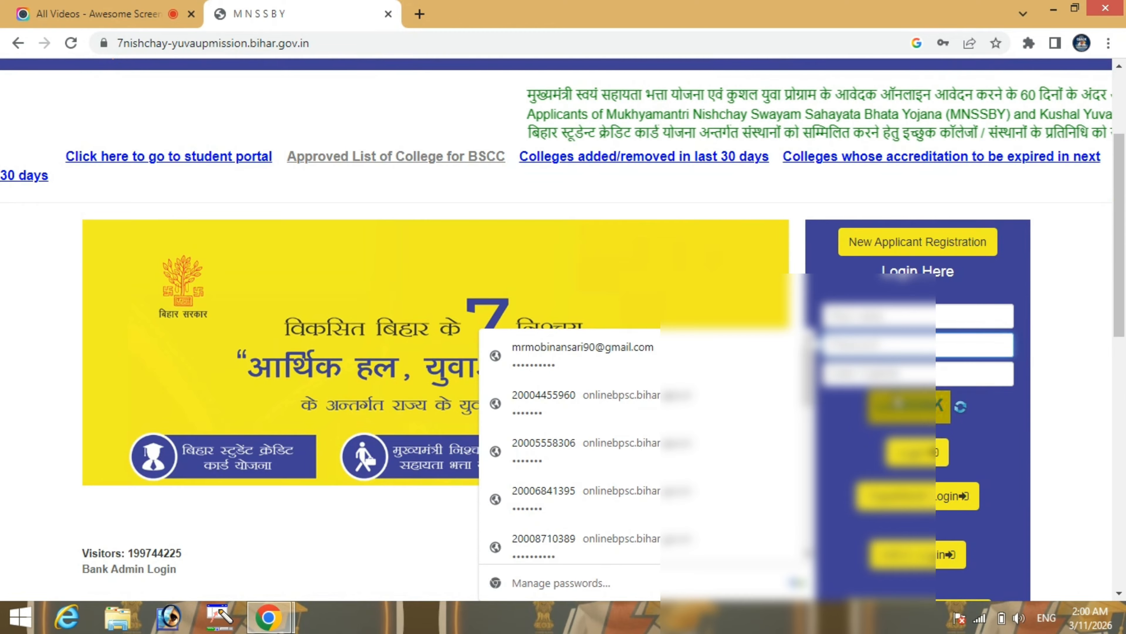
pyautogui.click(1006, 402)
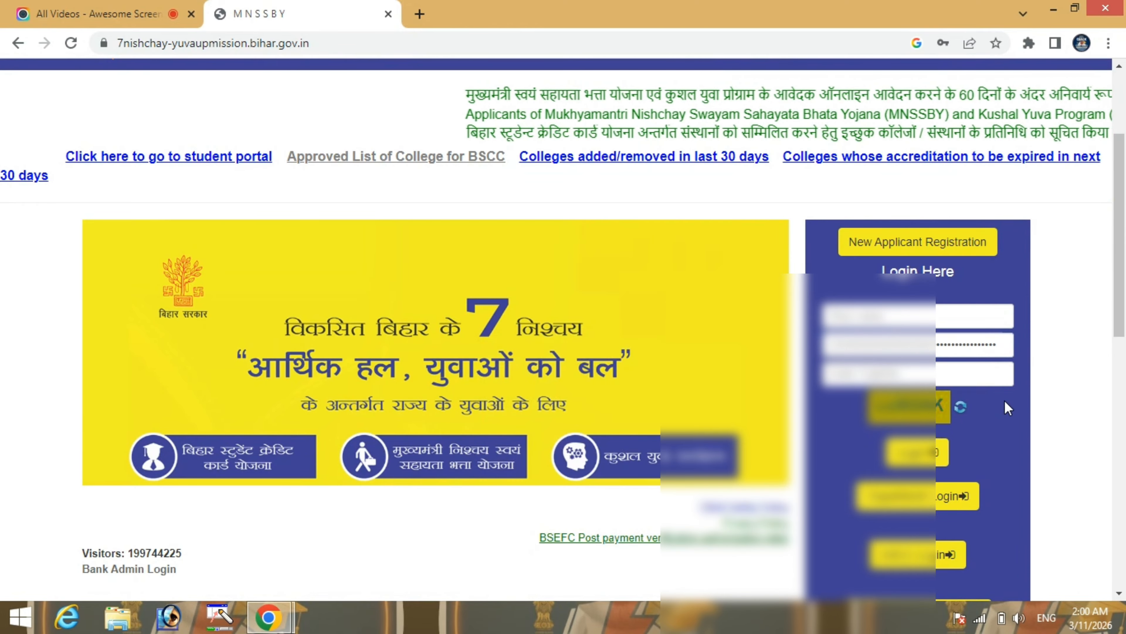
pyautogui.doubleClick(1000, 352)
pyautogui.click(1099, 447)
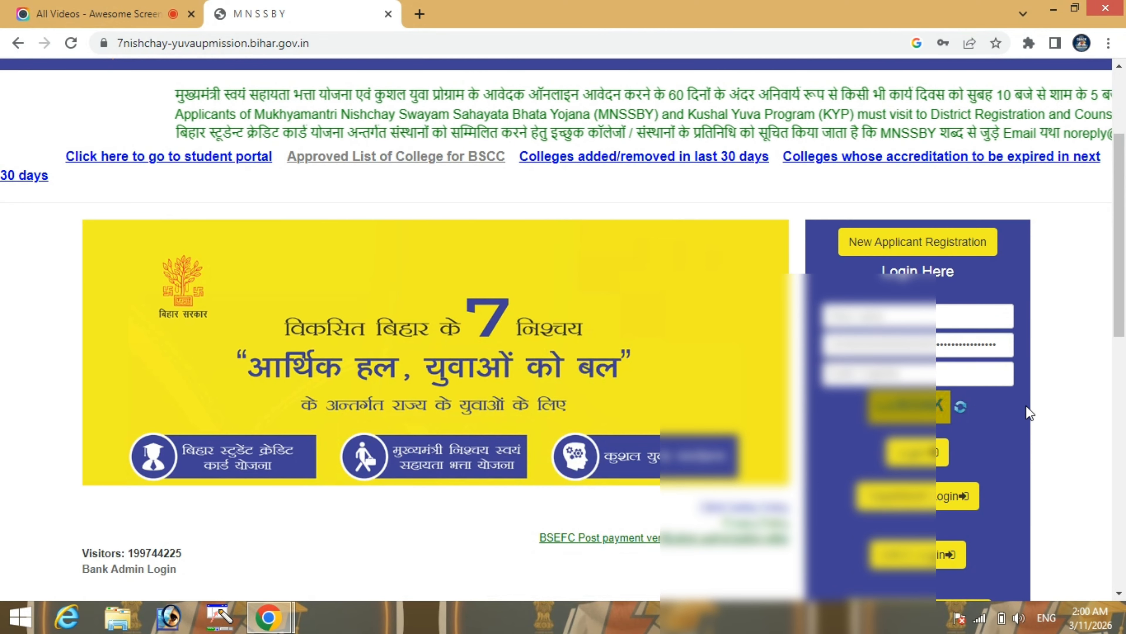
pyautogui.scroll(-2, 1026, 406)
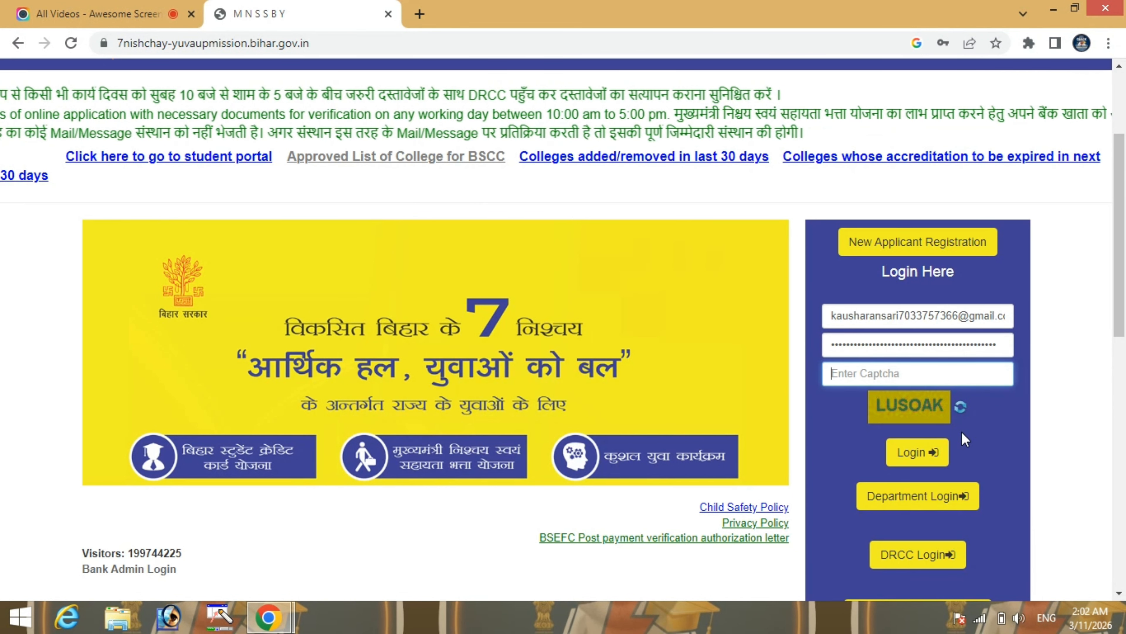
# Enter the displayed captcha and log in to the applicant account
pyautogui.write('LU')
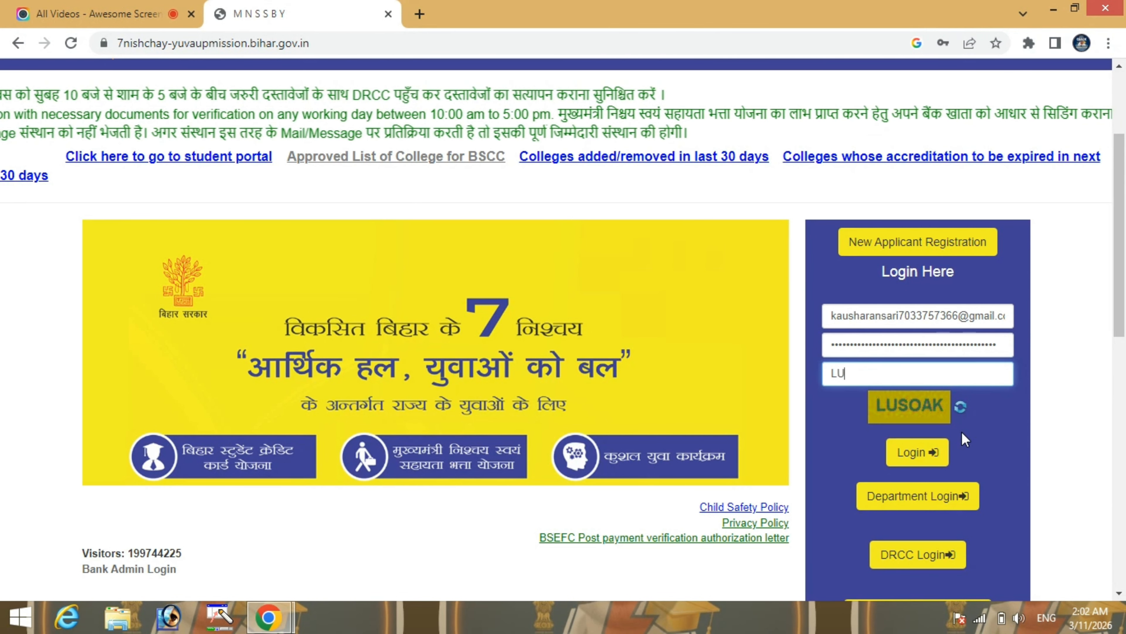
pyautogui.write('S')
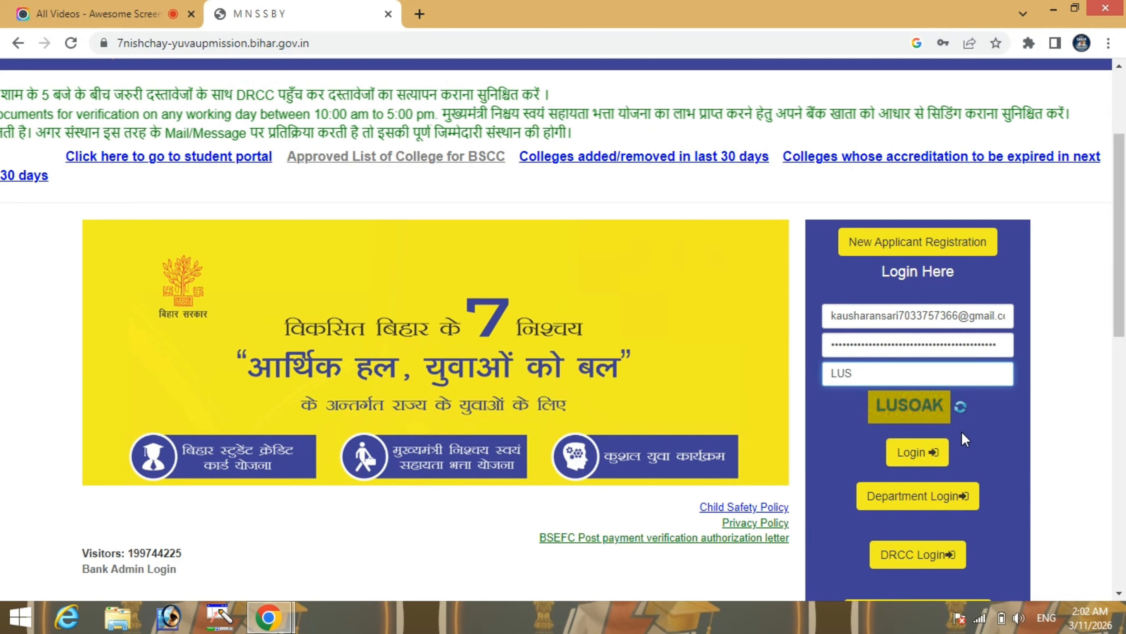
pyautogui.write('OAK')
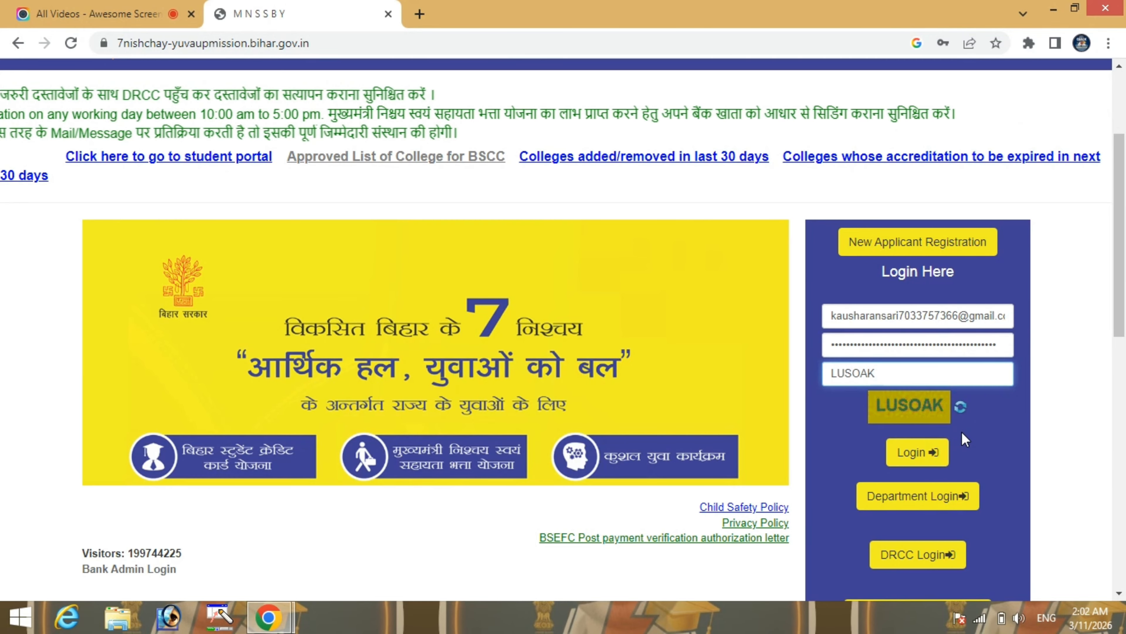
pyautogui.click(908, 457)
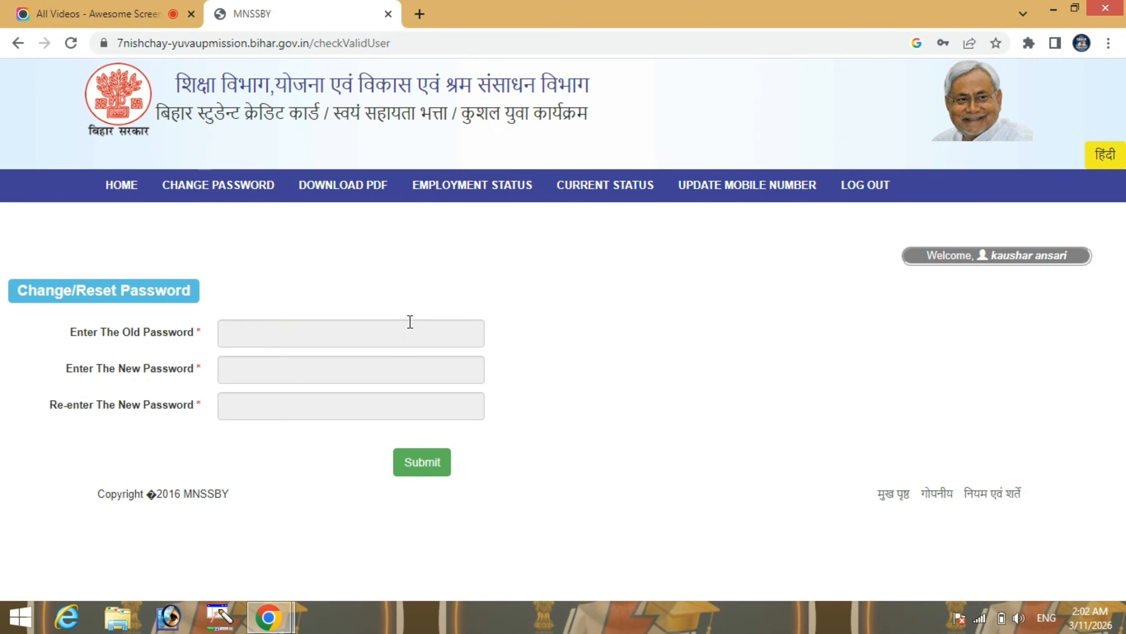
# Fill in the old password and a new password, re-enter the new one, and submit the password change
pyautogui.click(384, 338)
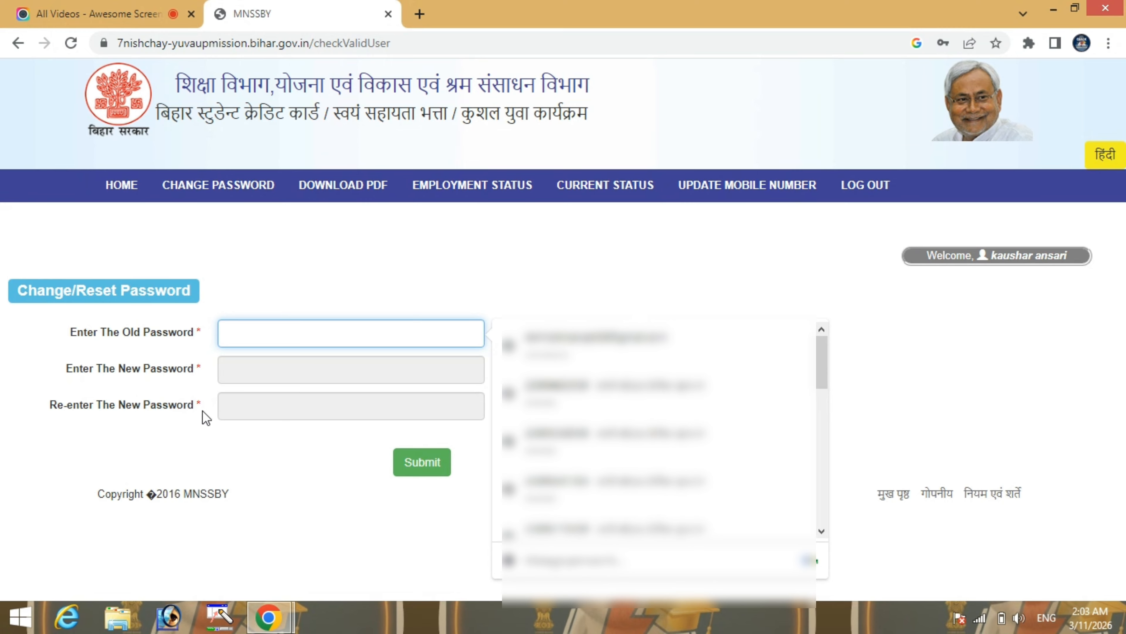
pyautogui.click(267, 372)
pyautogui.click(332, 337)
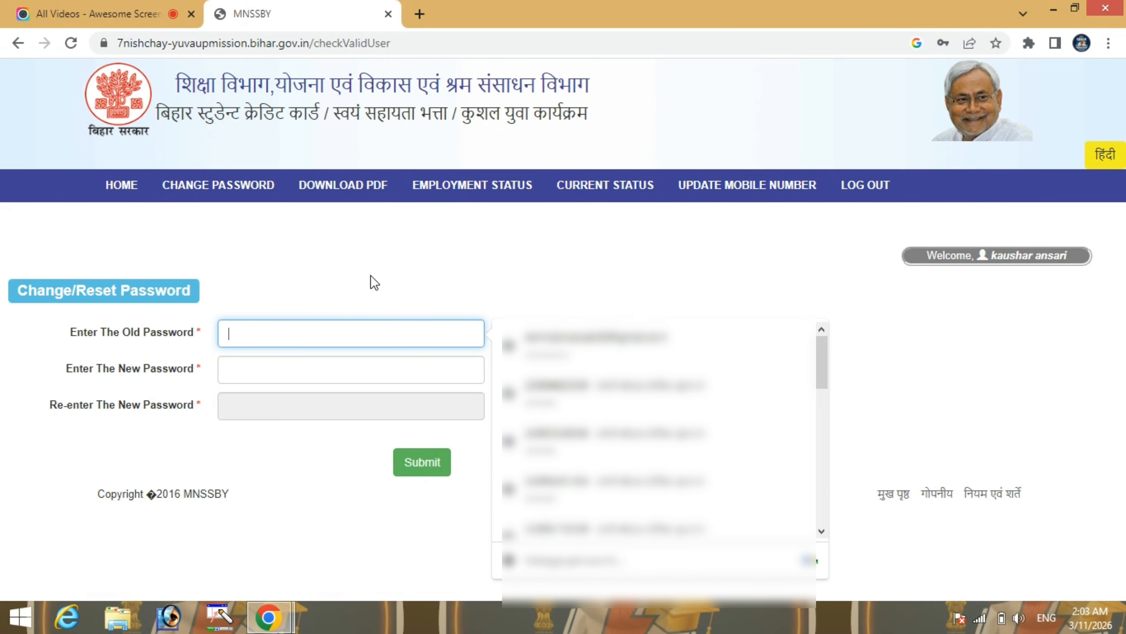
pyautogui.click(266, 373)
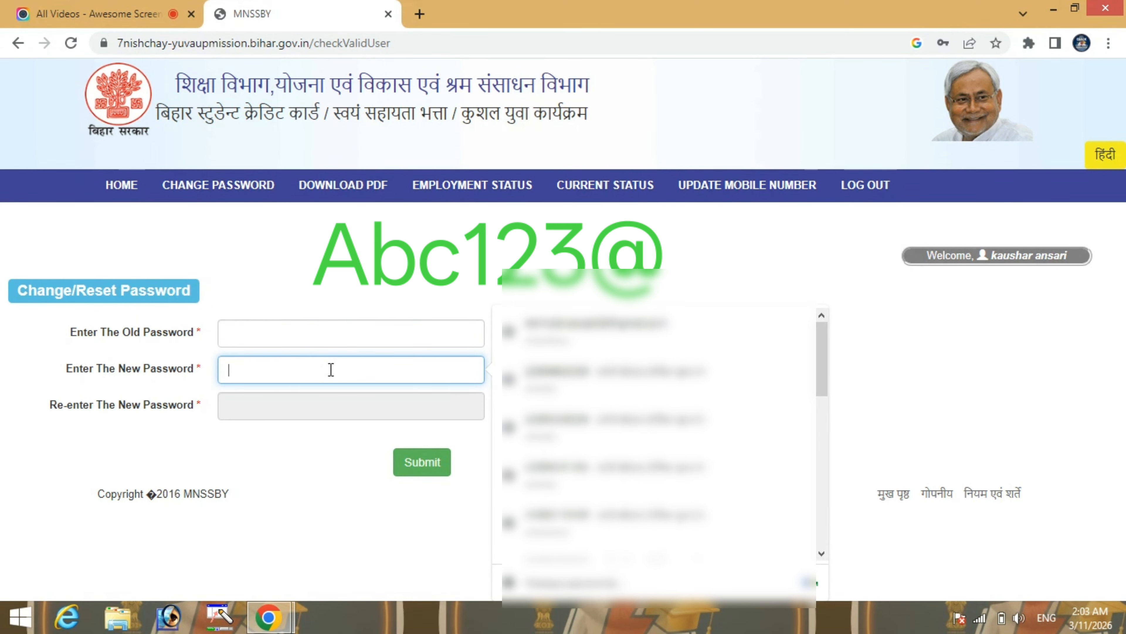
pyautogui.click(318, 338)
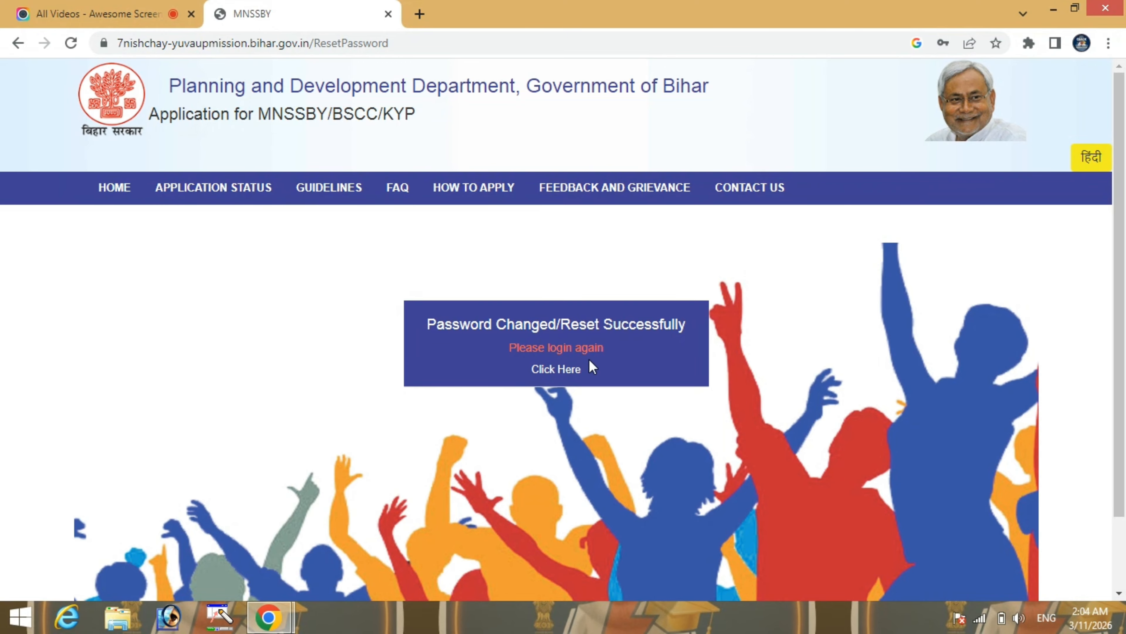
# Return to the login form and replace the autofilled details with the applicant's e-mail and new account password
pyautogui.click(560, 375)
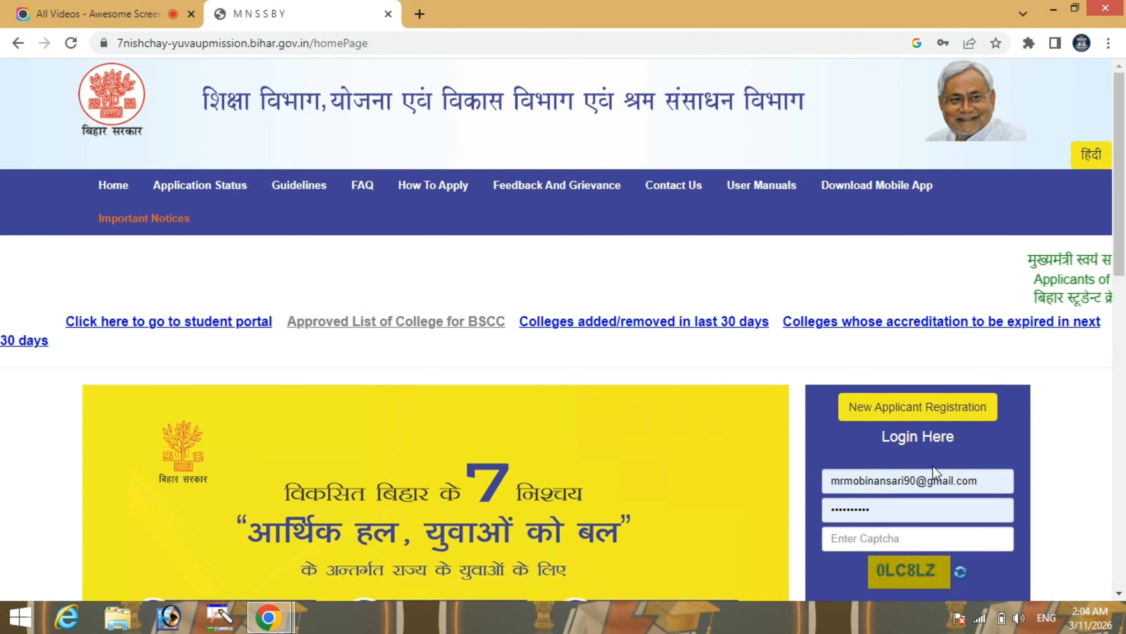
pyautogui.scroll(-3, 900, 370)
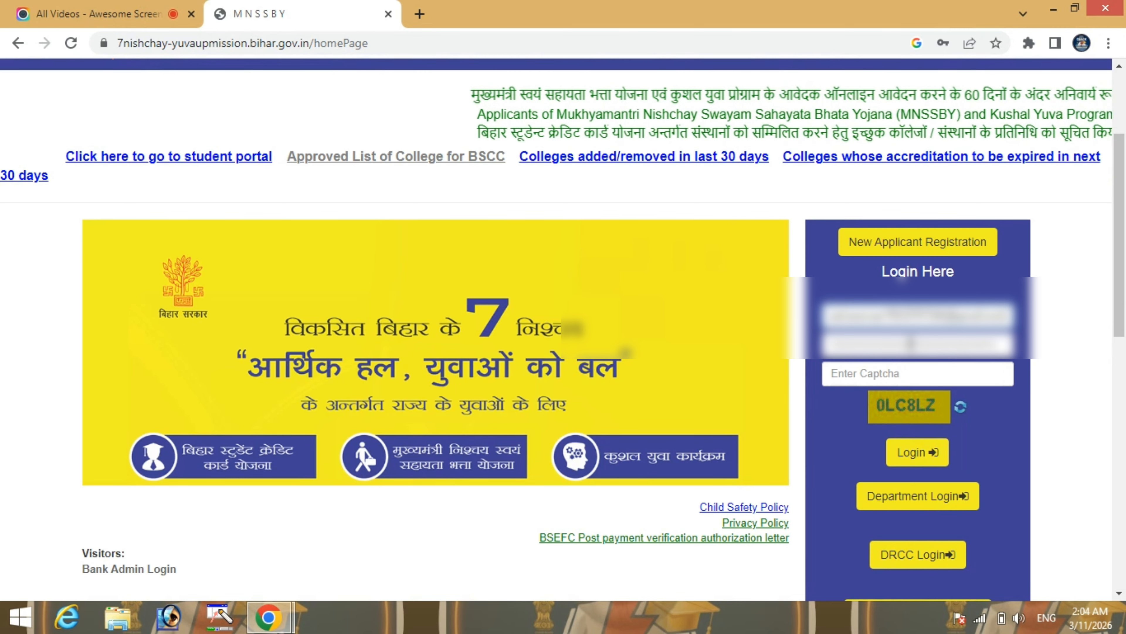
pyautogui.doubleClick(910, 343)
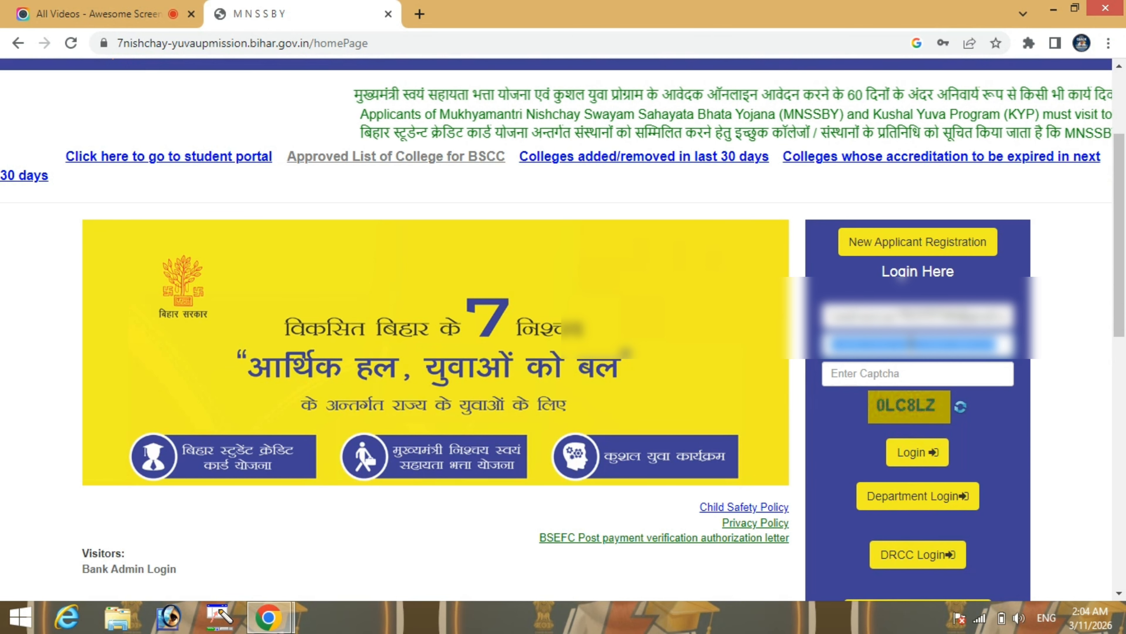
pyautogui.press('BackSpace')
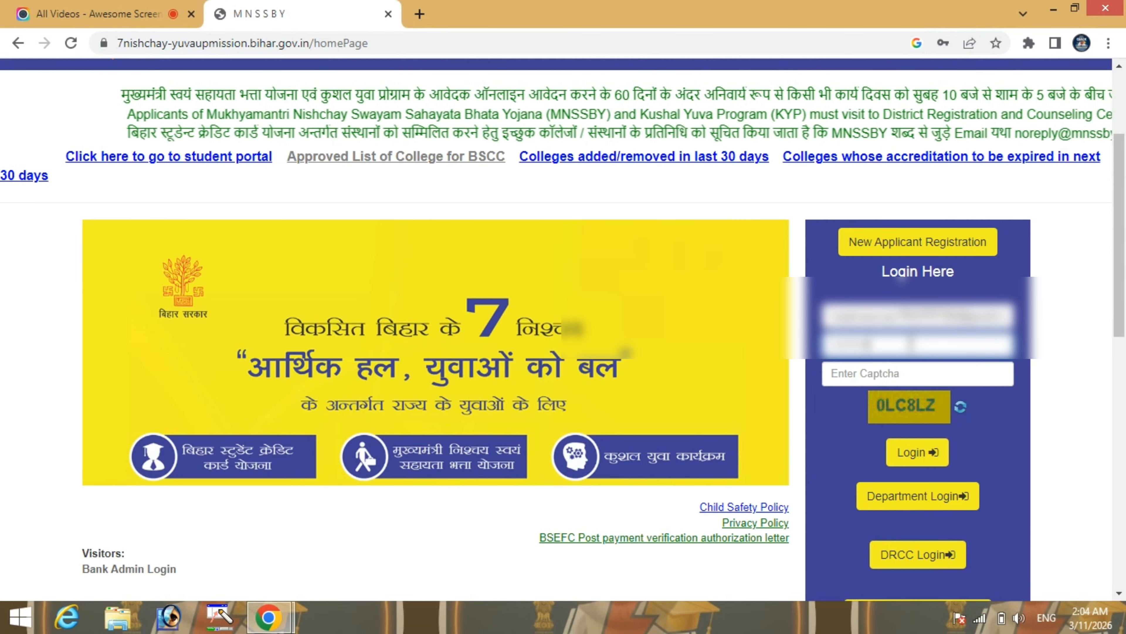
# Enter the displayed captcha and log in with the applicant's new account password
pyautogui.click(906, 376)
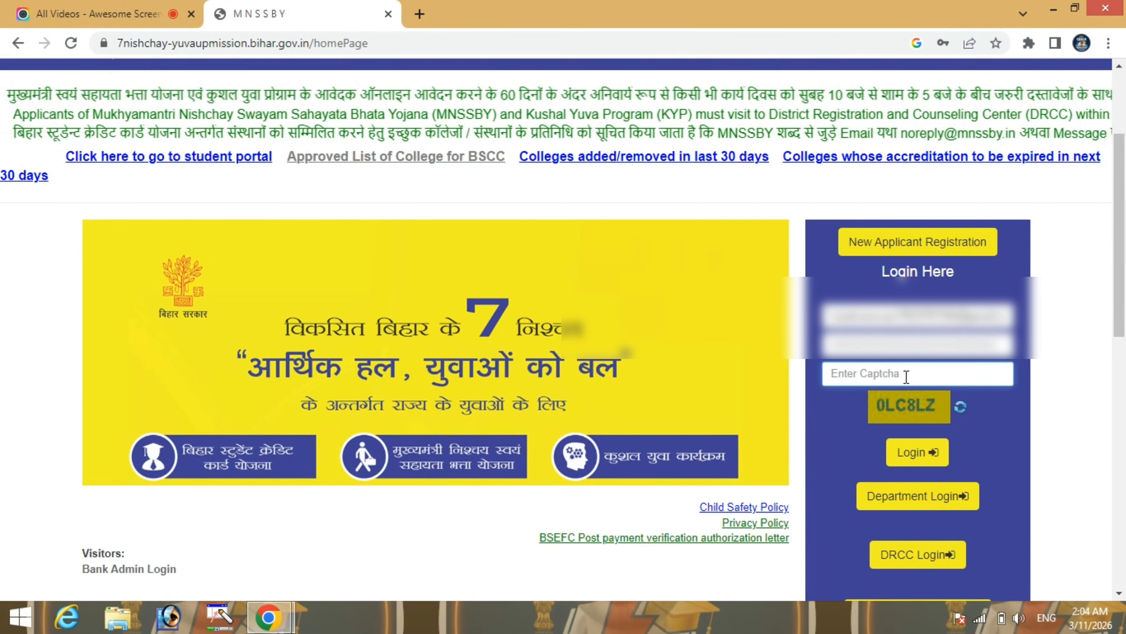
pyautogui.write('0')
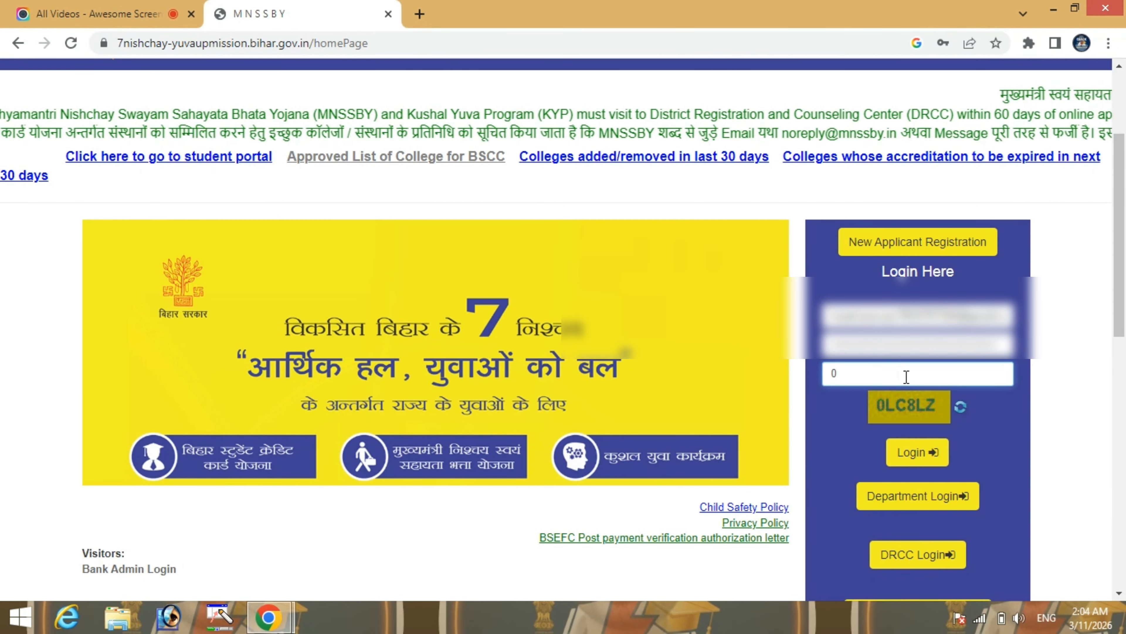
pyautogui.write('LC8')
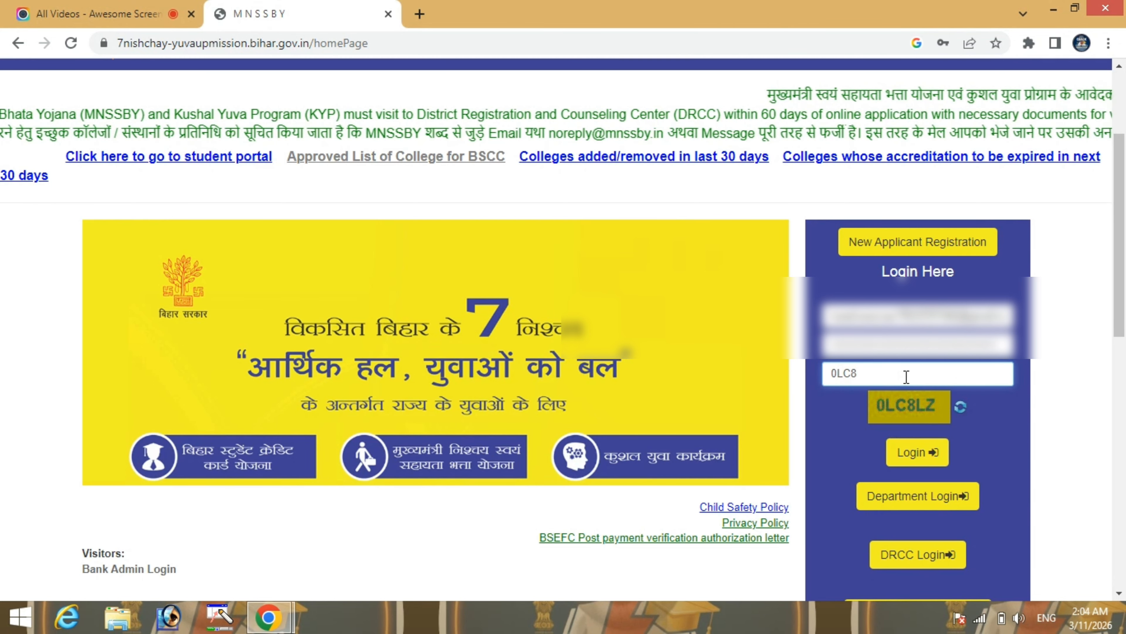
pyautogui.write('LZ')
pyautogui.press('Return')
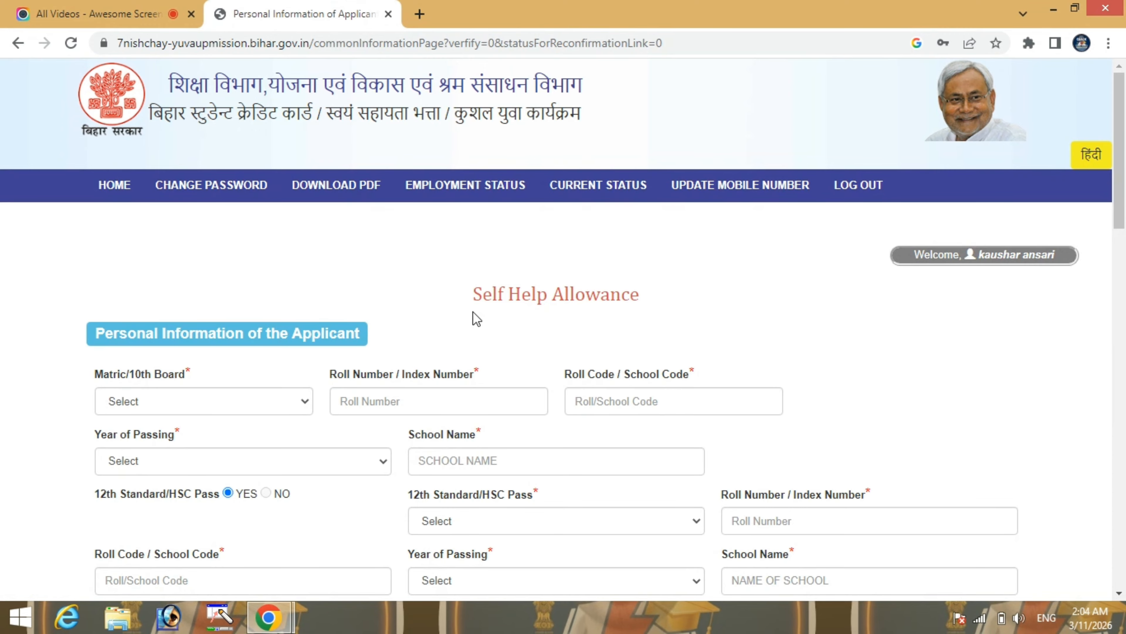
# Examine the matric and 12th standard fields of the Self Help Allowance form, including board, roll number, roll code, passing year and school
pyautogui.scroll(-1, 498, 327)
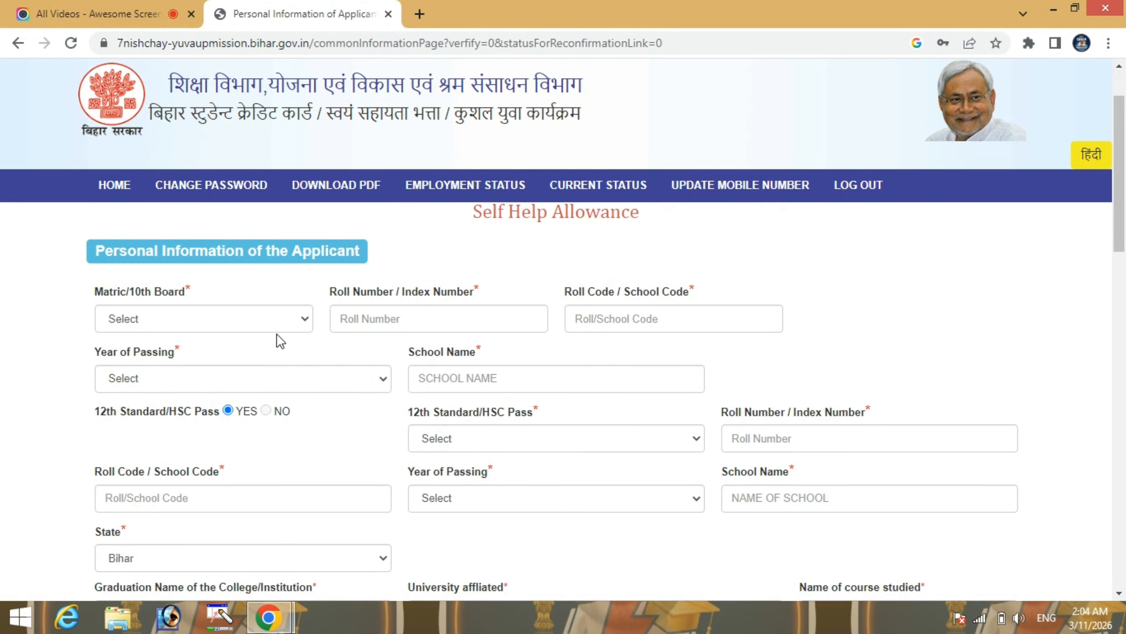
pyautogui.click(242, 328)
pyautogui.click(241, 329)
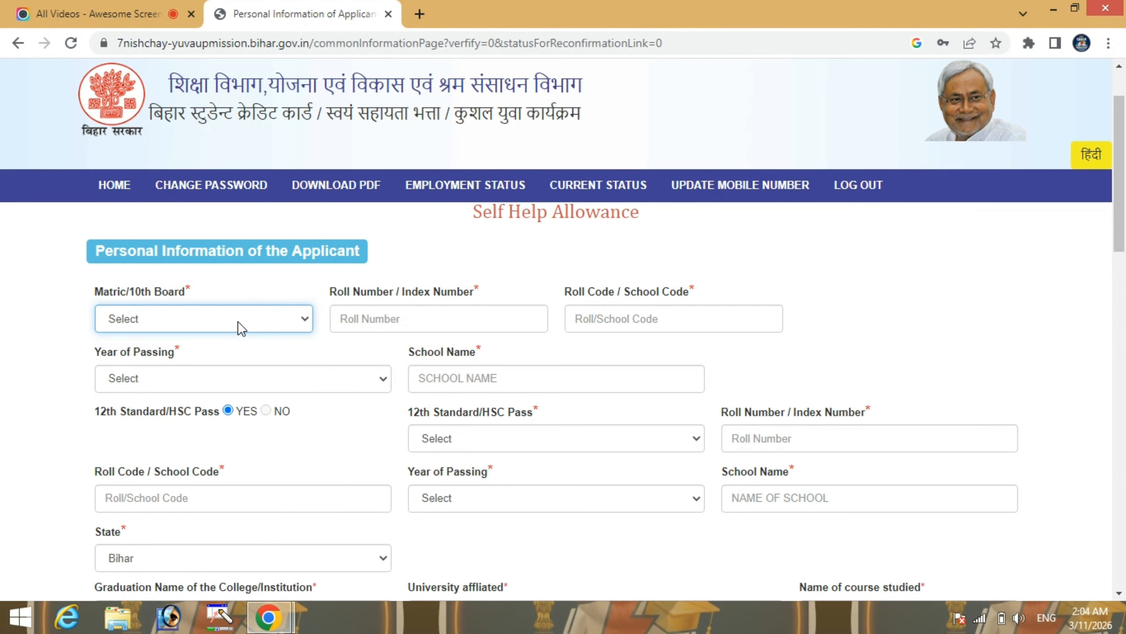
pyautogui.click(439, 315)
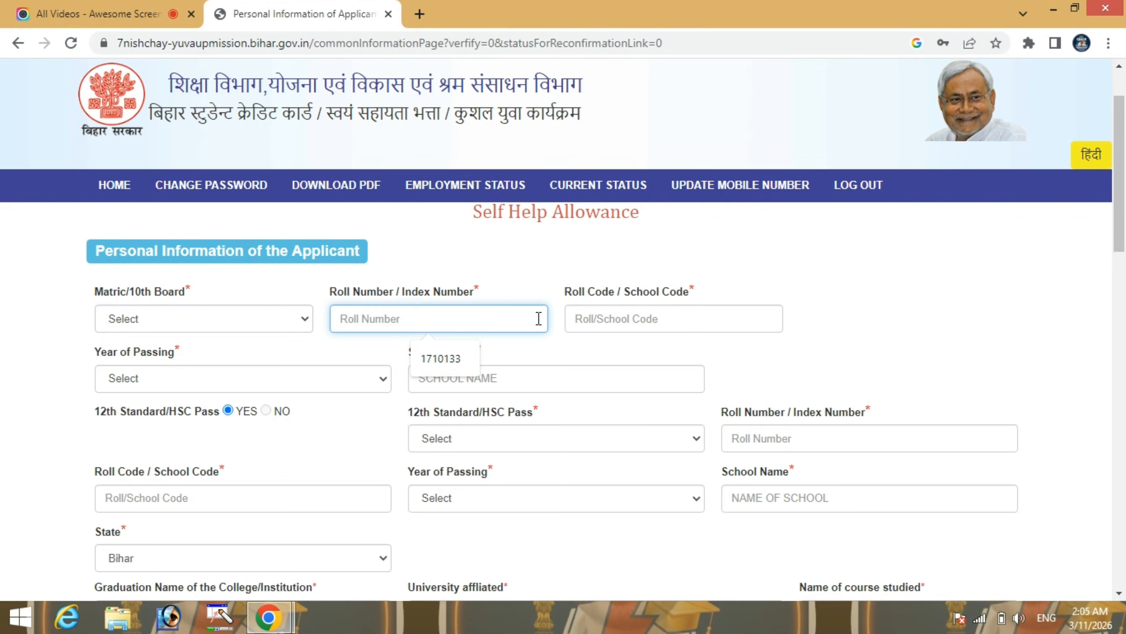
pyautogui.click(637, 330)
pyautogui.click(933, 308)
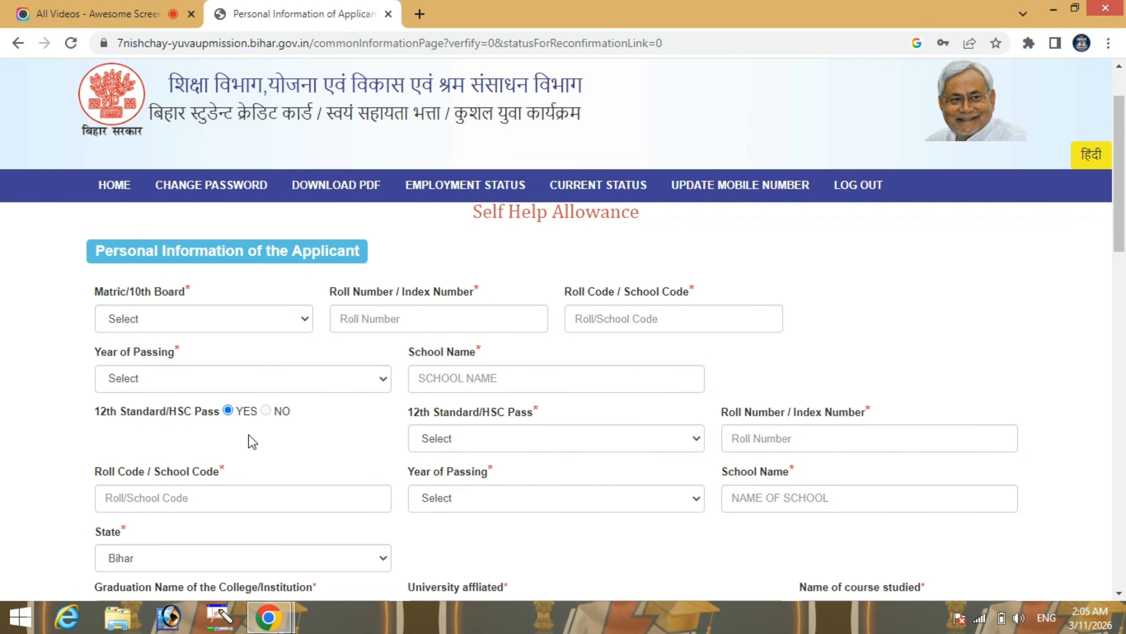
pyautogui.scroll(-2, 484, 431)
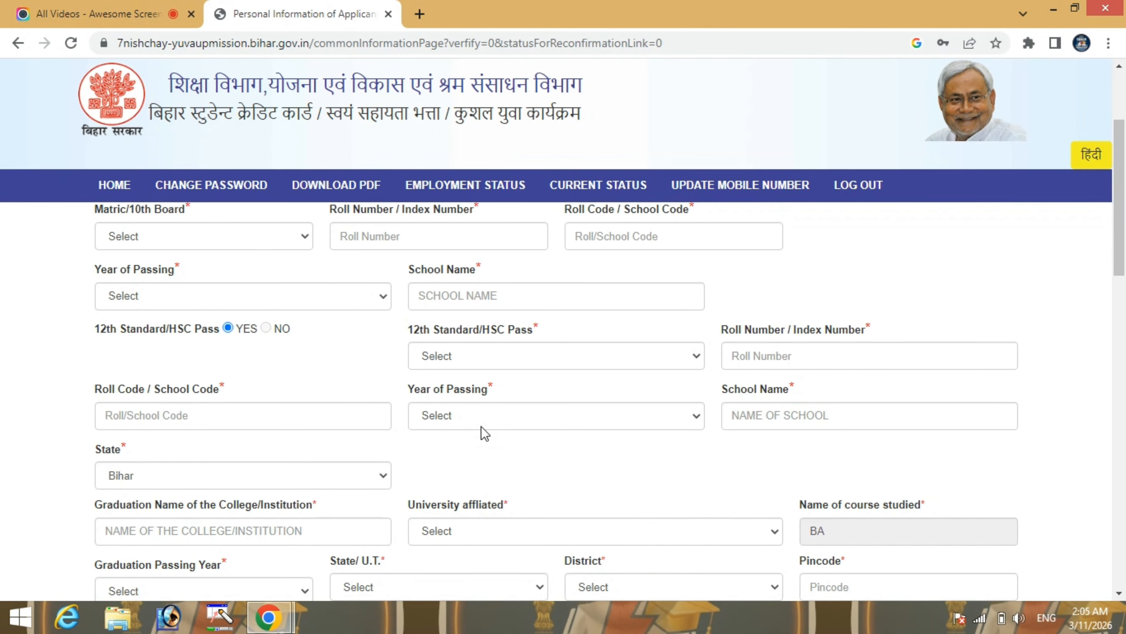
pyautogui.click(555, 355)
pyautogui.click(555, 355)
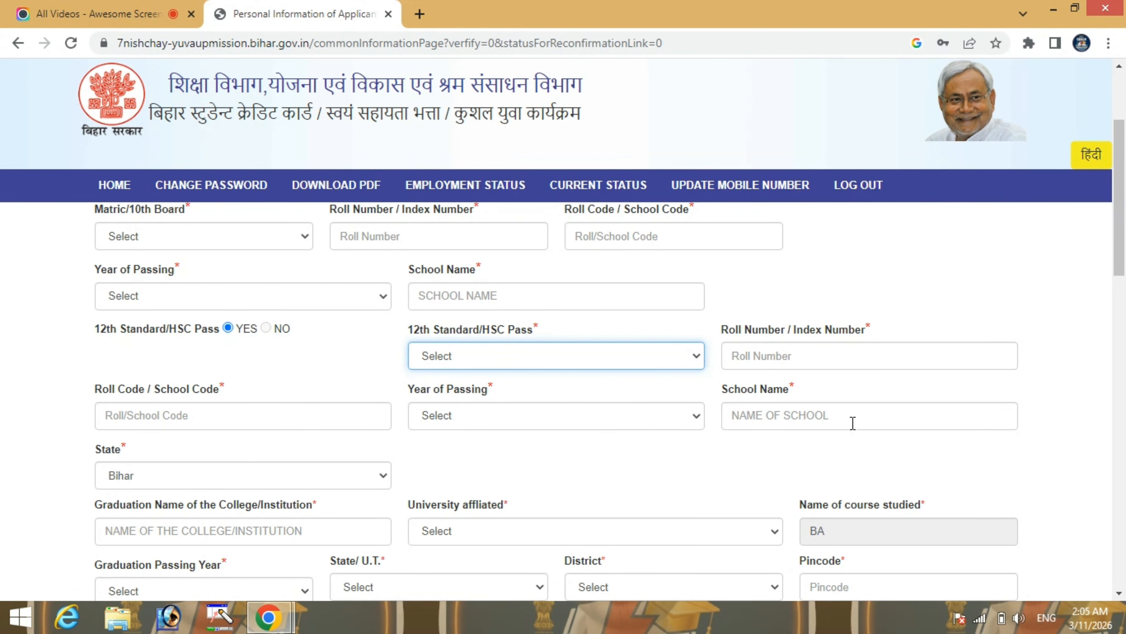
# Examine the state and graduation fields, including college name, course, passing year and the list of affiliated universities
pyautogui.scroll(-4, 666, 505)
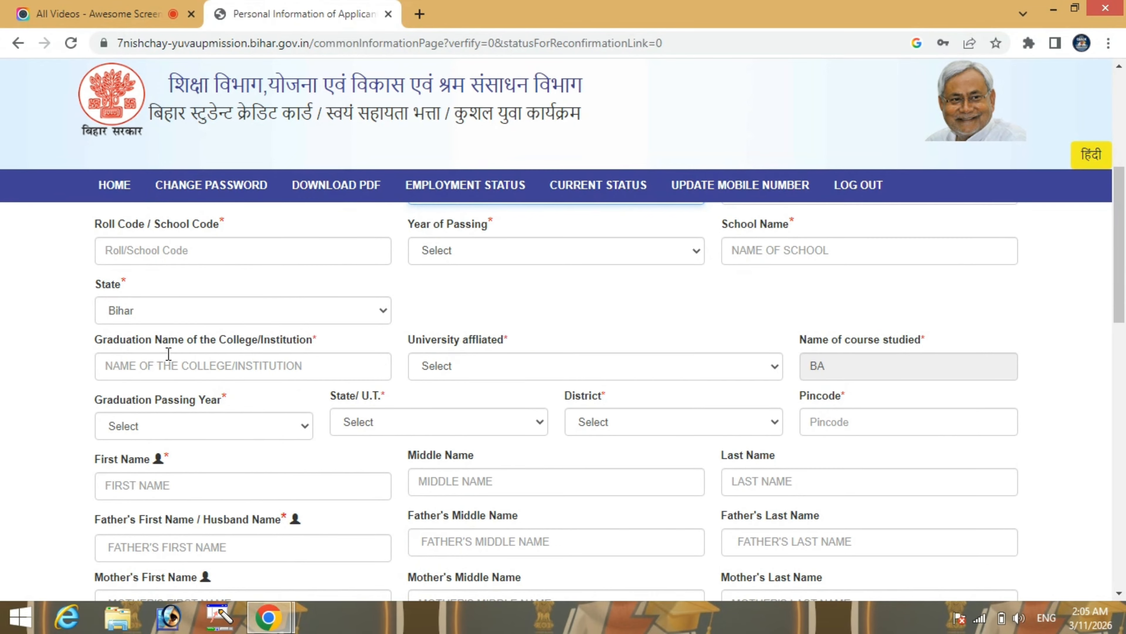
pyautogui.doubleClick(103, 284)
pyautogui.click(605, 313)
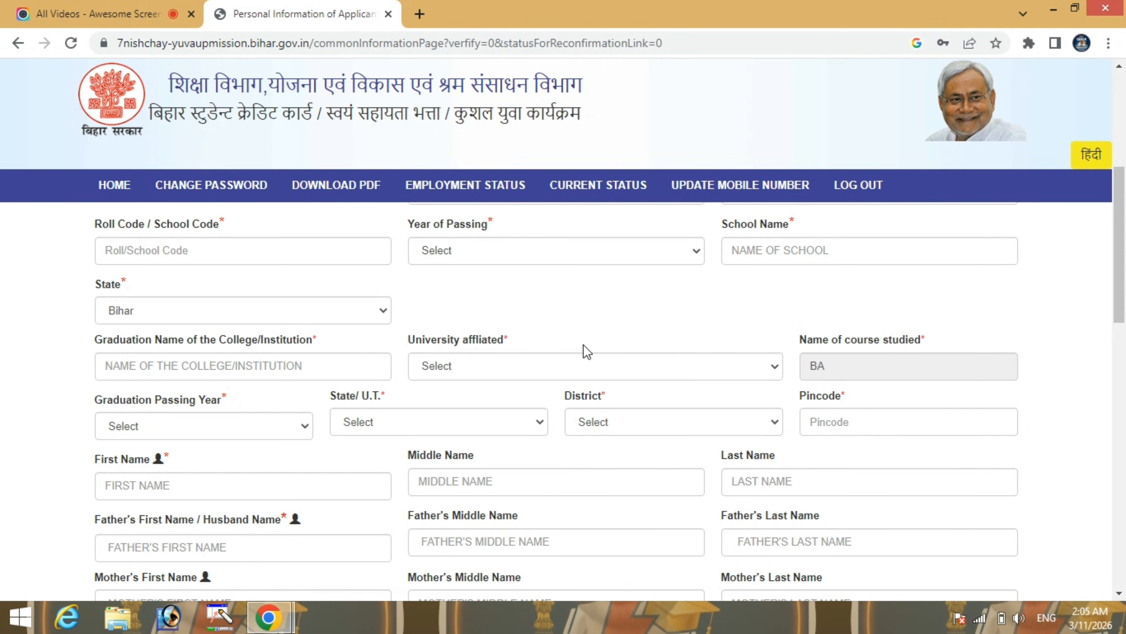
pyautogui.click(318, 312)
pyautogui.click(317, 313)
pyautogui.scroll(-2, 313, 362)
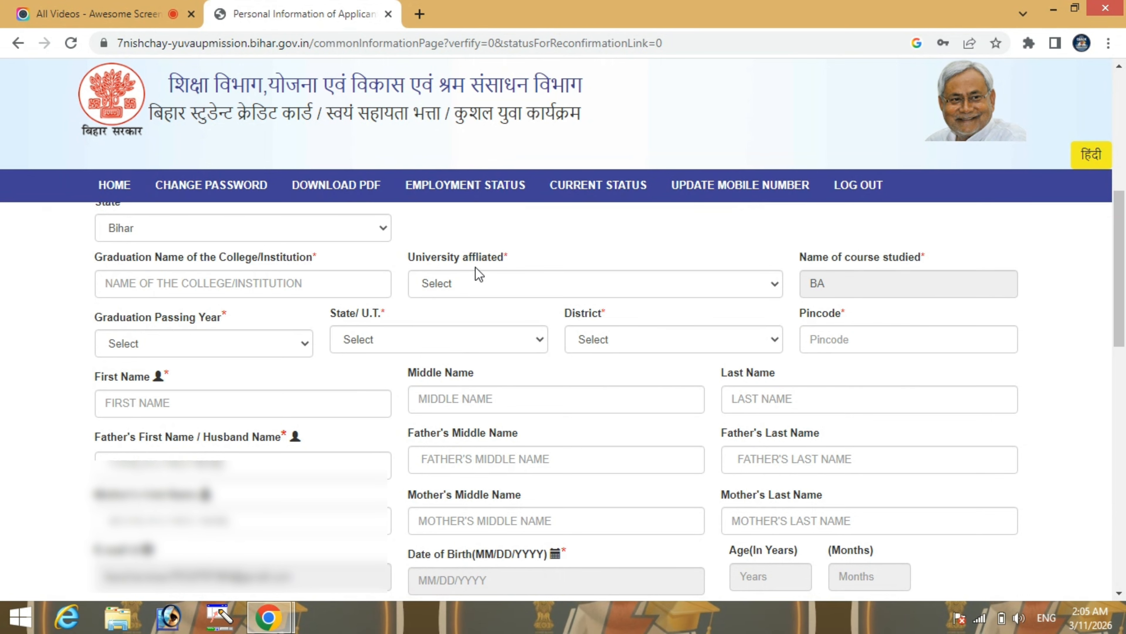
pyautogui.click(551, 283)
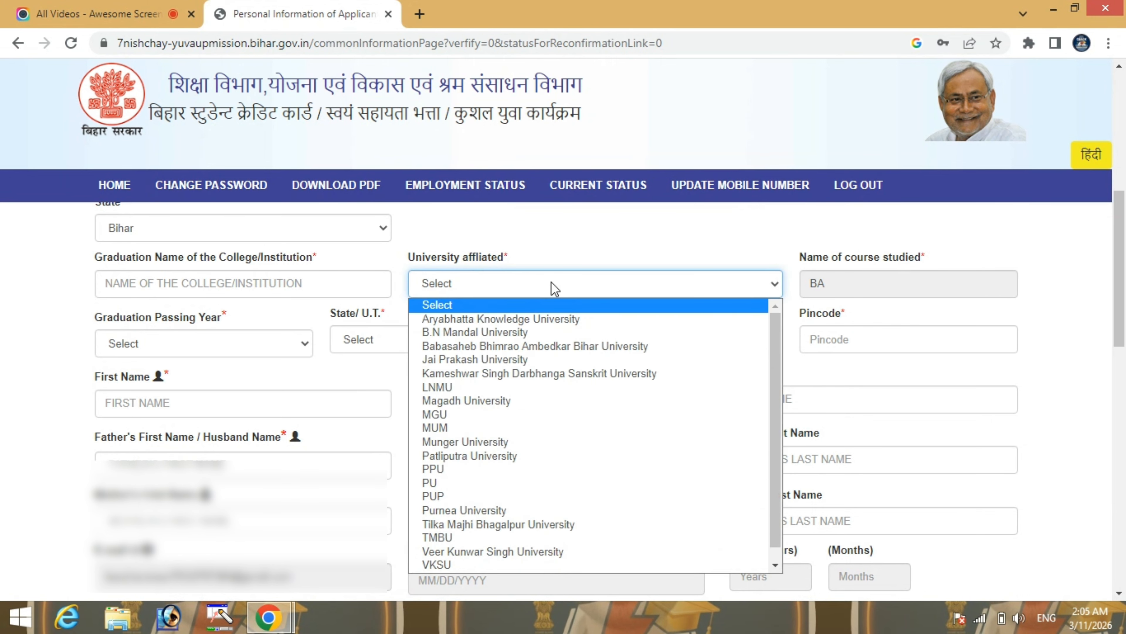
pyautogui.click(551, 283)
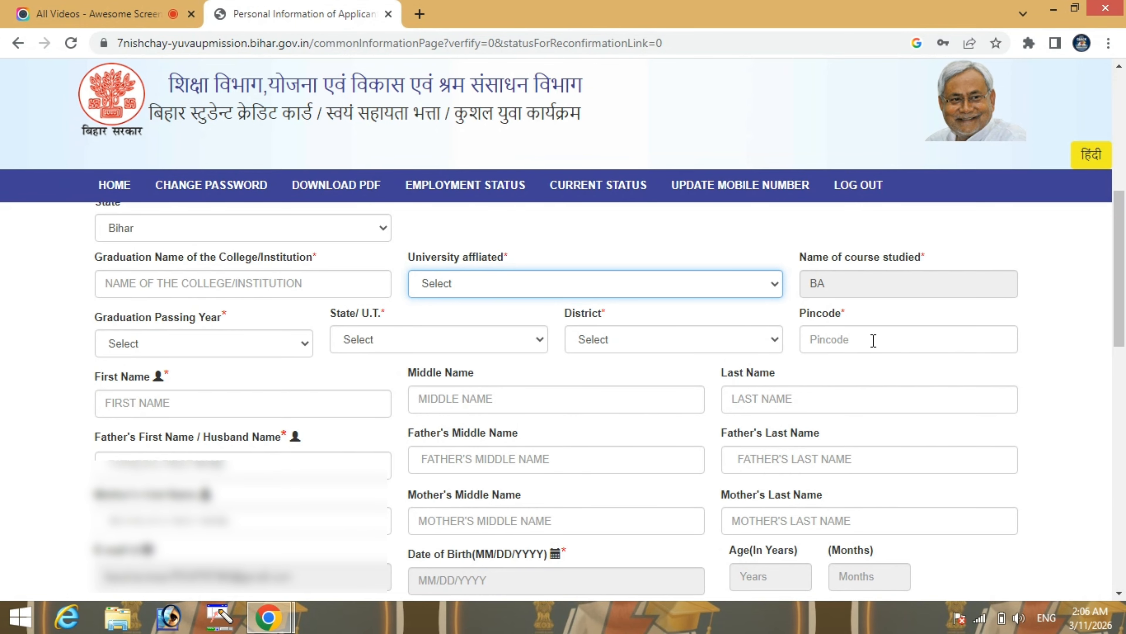
# Examine the applicant and parent name, date of birth, marital status, category and bank account fields
pyautogui.scroll(-2, 450, 473)
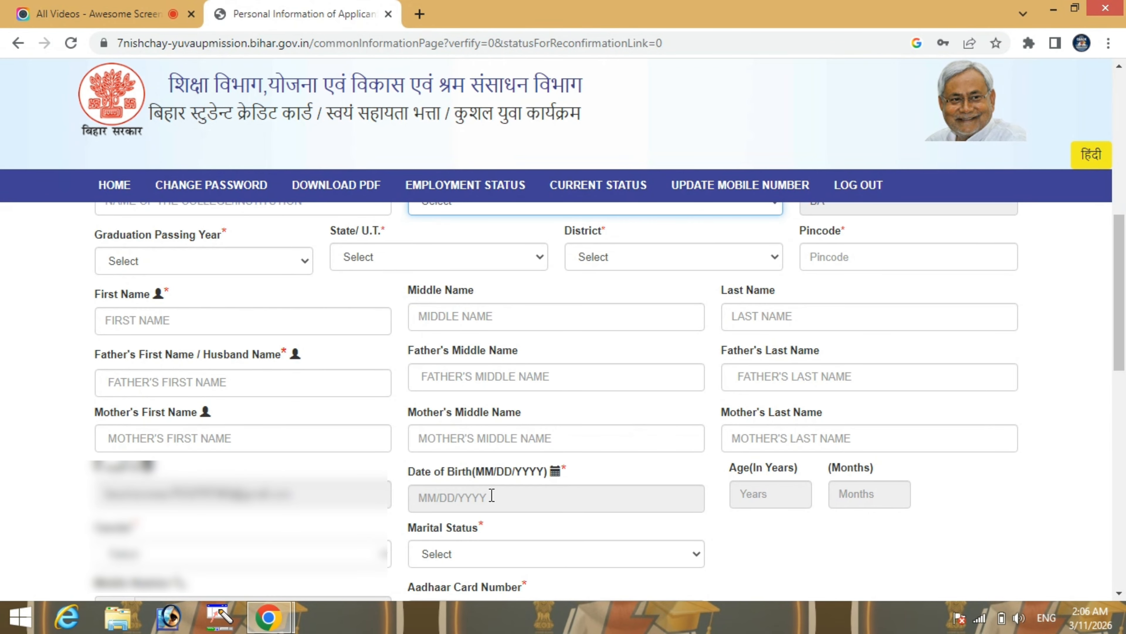
pyautogui.scroll(-2, 186, 422)
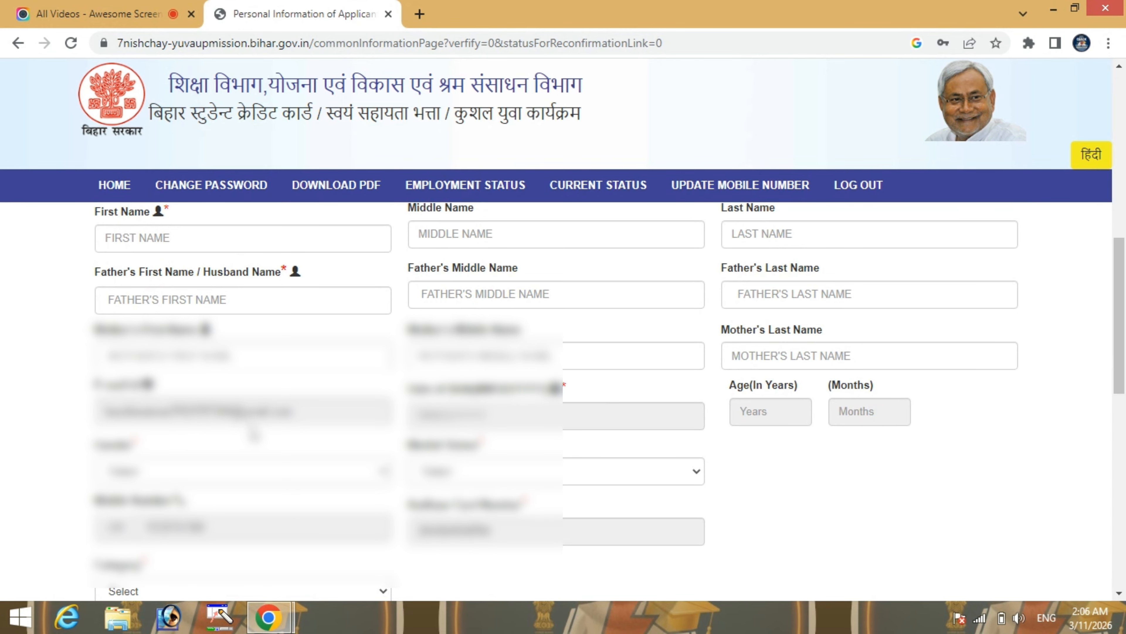
pyautogui.click(545, 415)
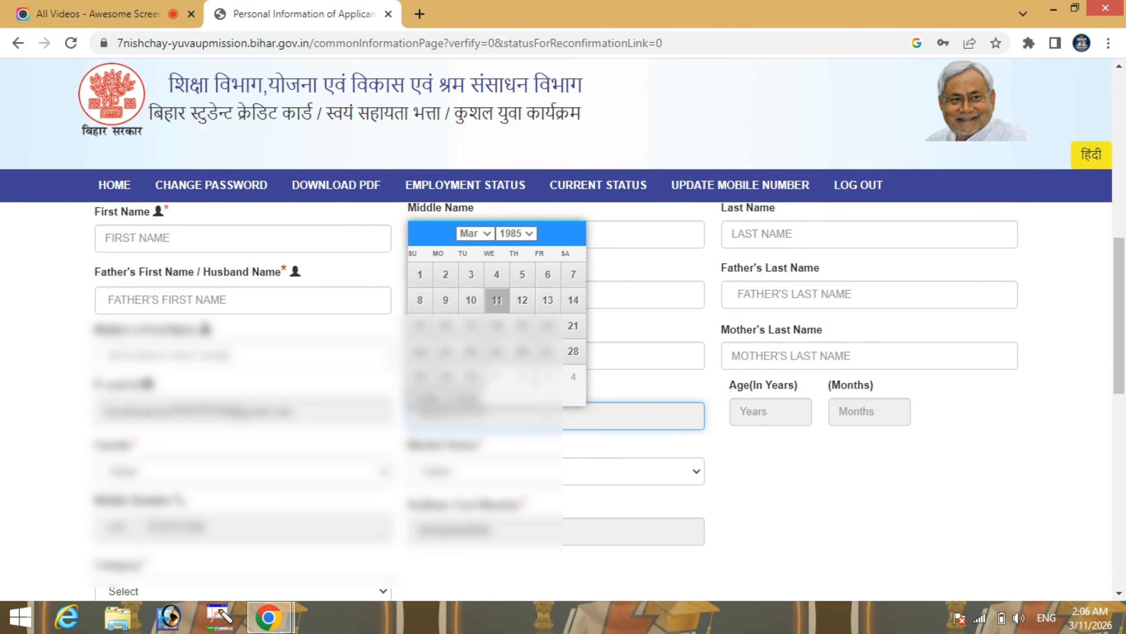
pyautogui.click(722, 457)
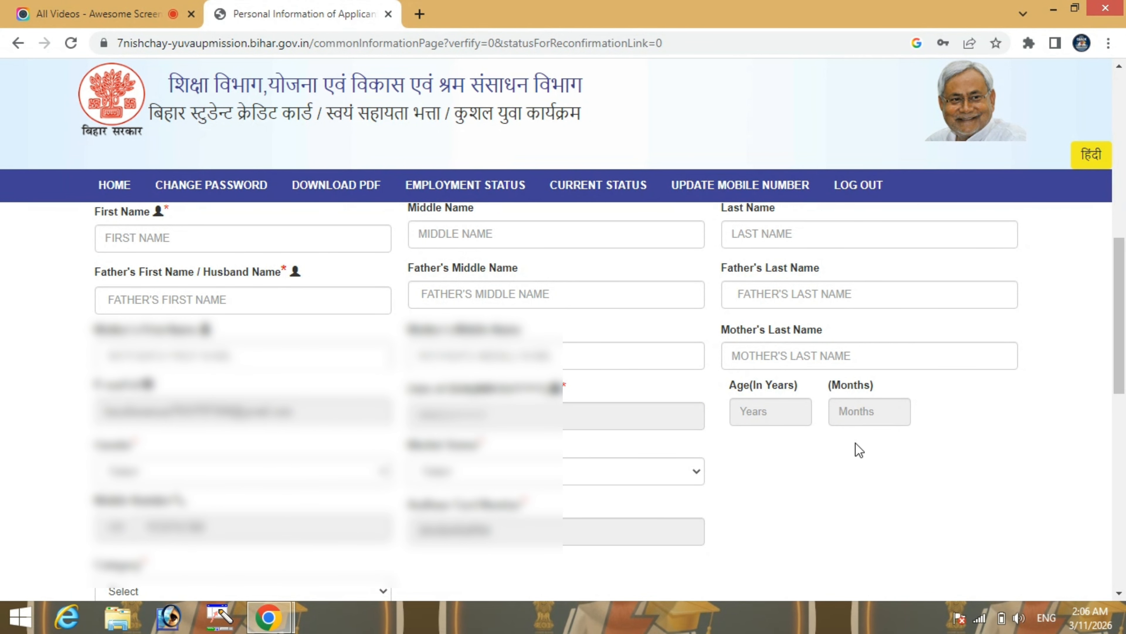
pyautogui.scroll(-2, 858, 450)
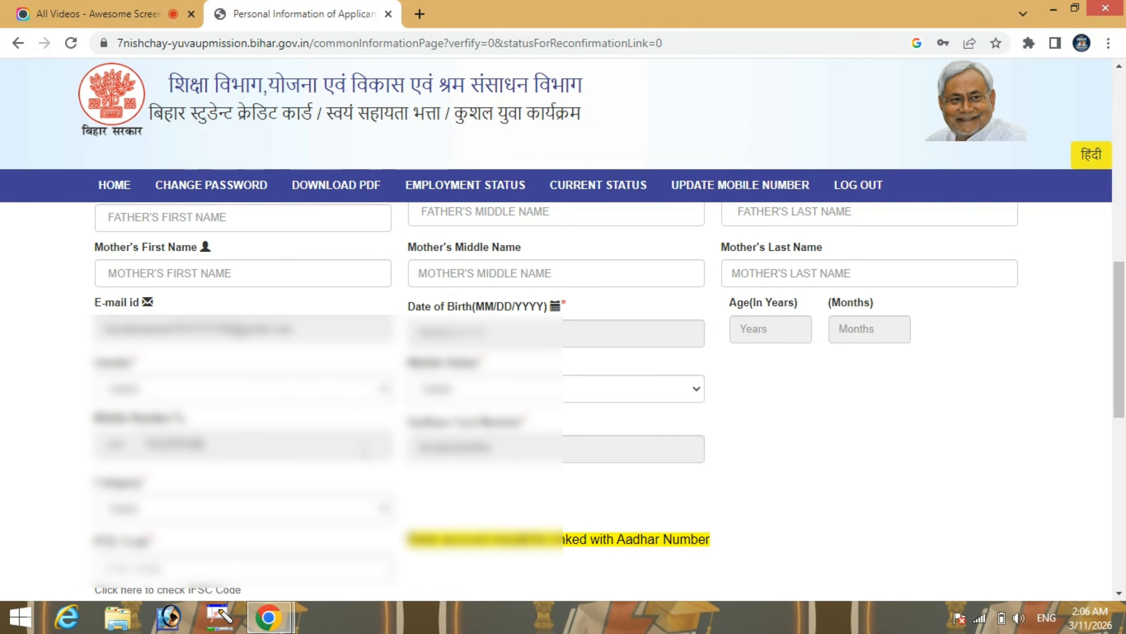
pyautogui.scroll(-4, 383, 462)
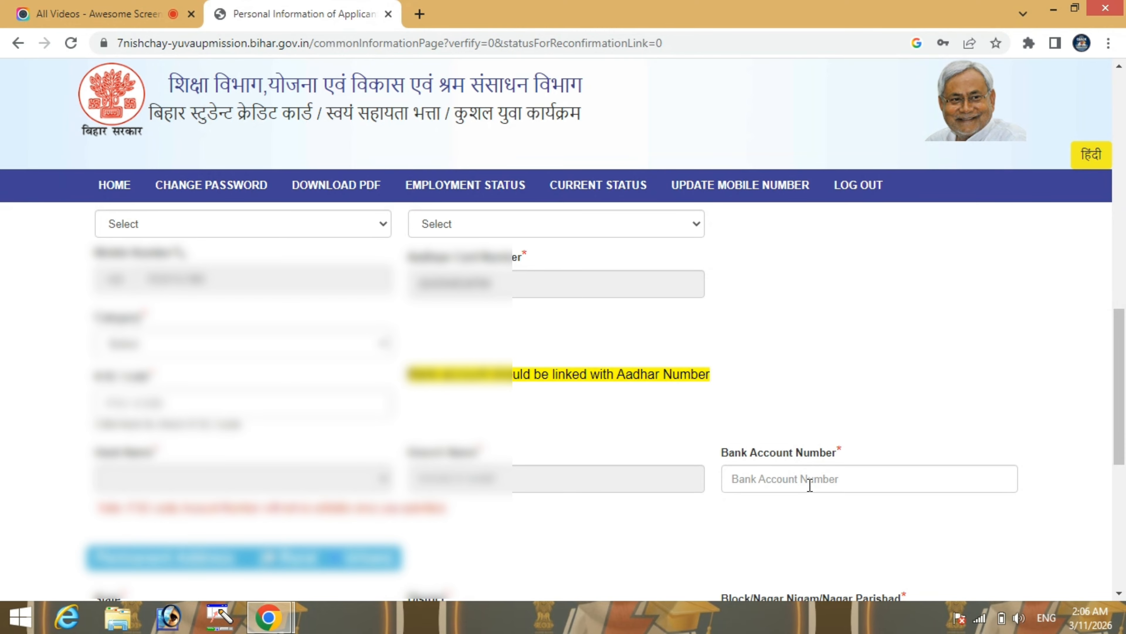
pyautogui.scroll(-3, 810, 486)
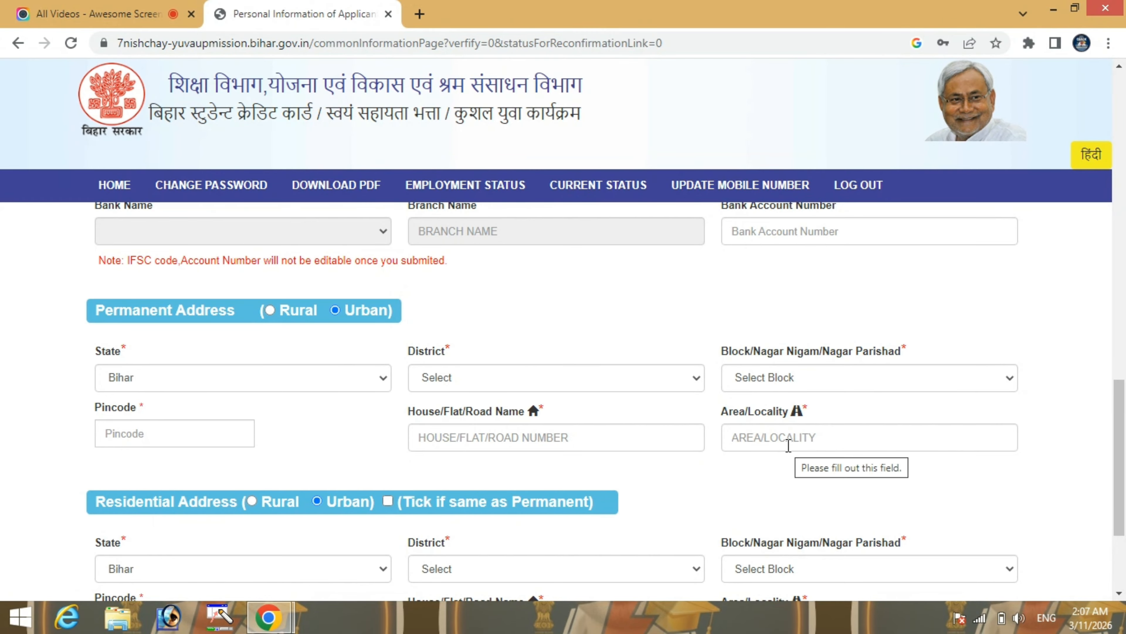
# Examine the permanent and residential address sections, including the same-as-permanent option and the draft and preview options
pyautogui.click(781, 438)
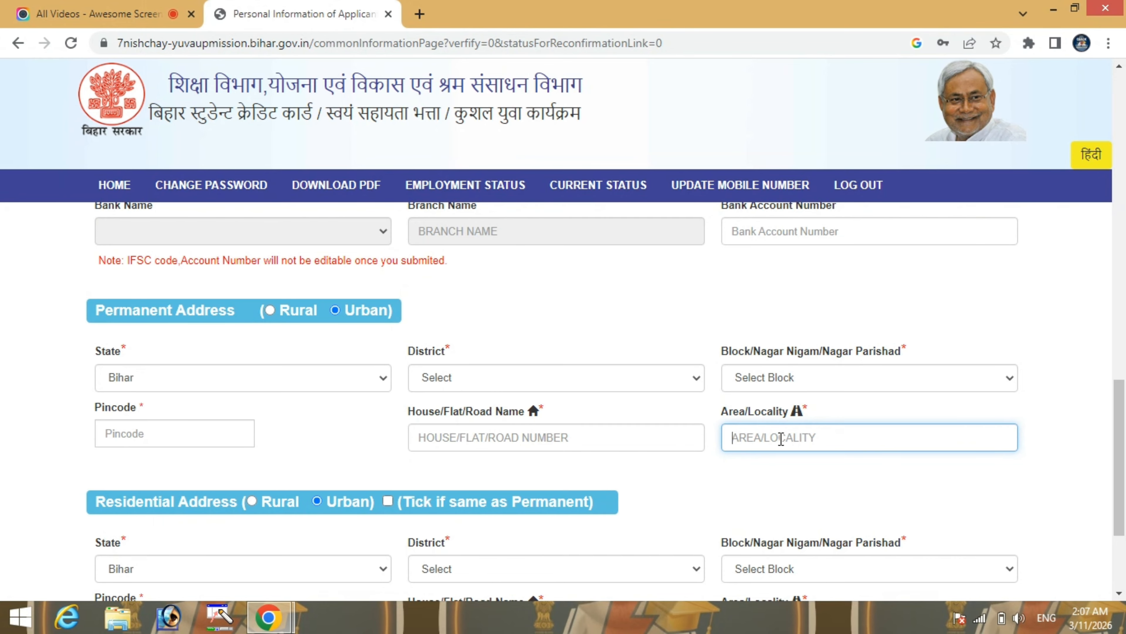
pyautogui.scroll(-2, 781, 438)
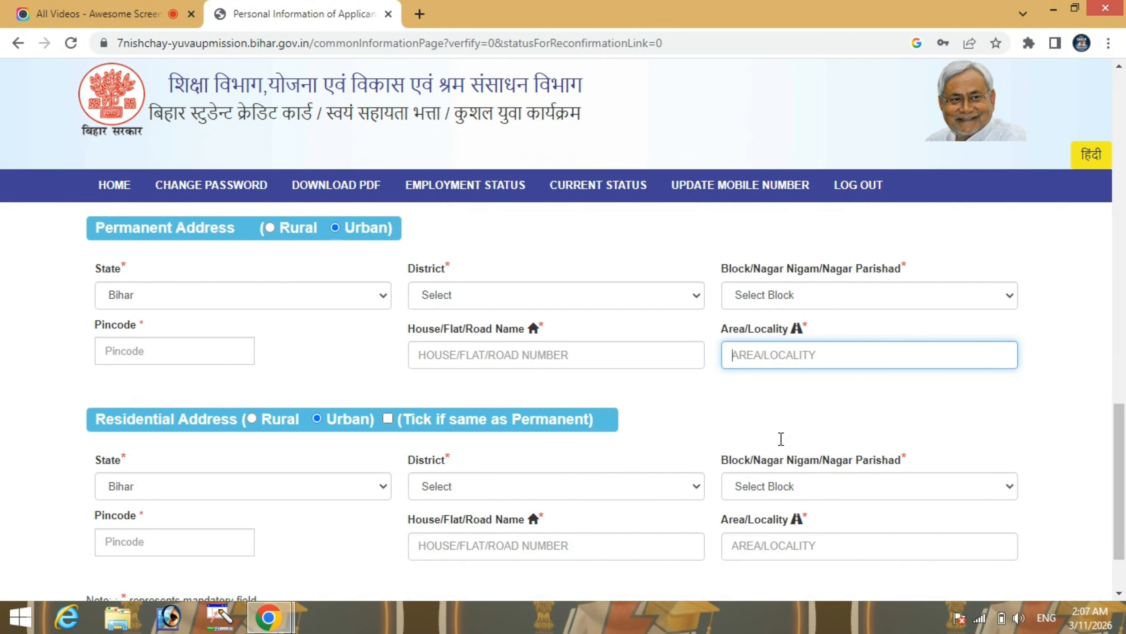
pyautogui.click(690, 415)
pyautogui.scroll(-2, 689, 412)
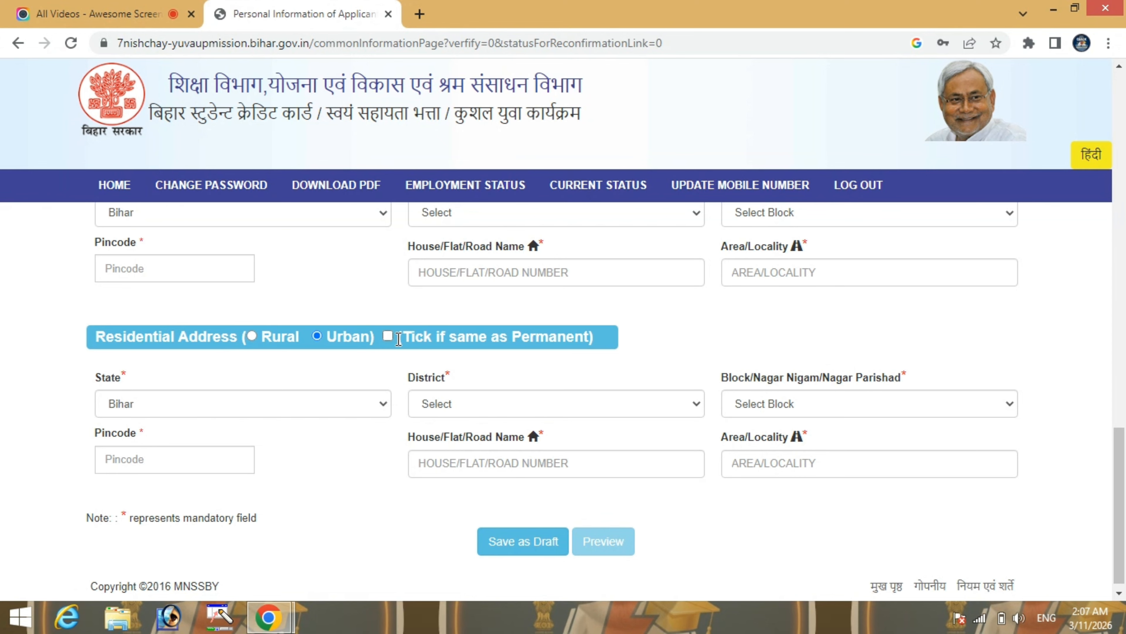
pyautogui.click(388, 337)
pyautogui.scroll(-1, 408, 397)
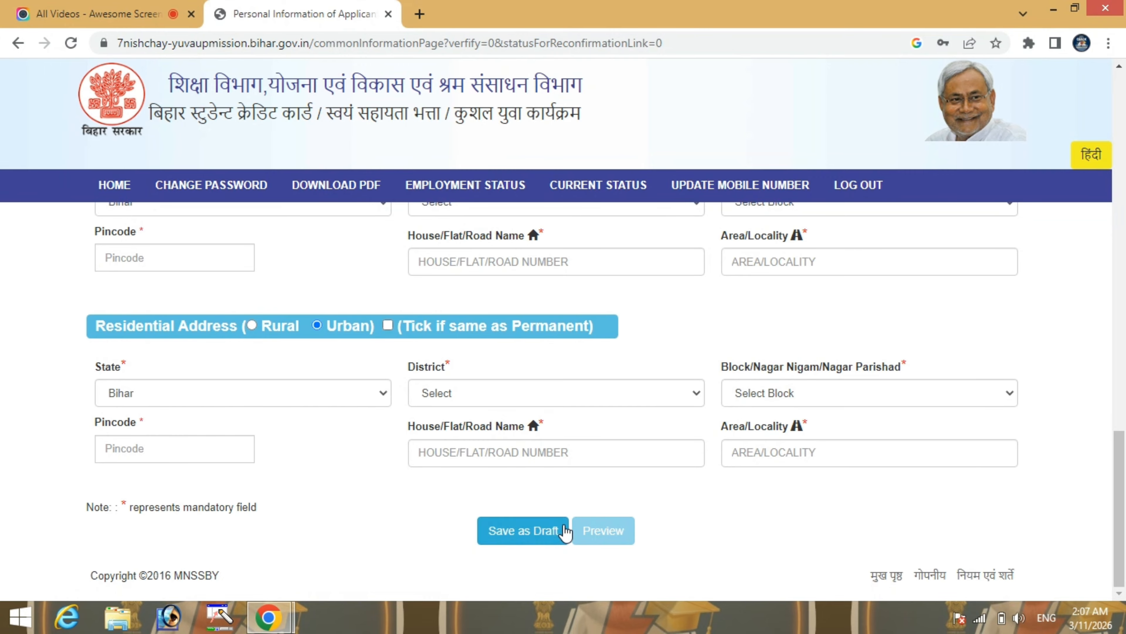
pyautogui.scroll(12, 594, 460)
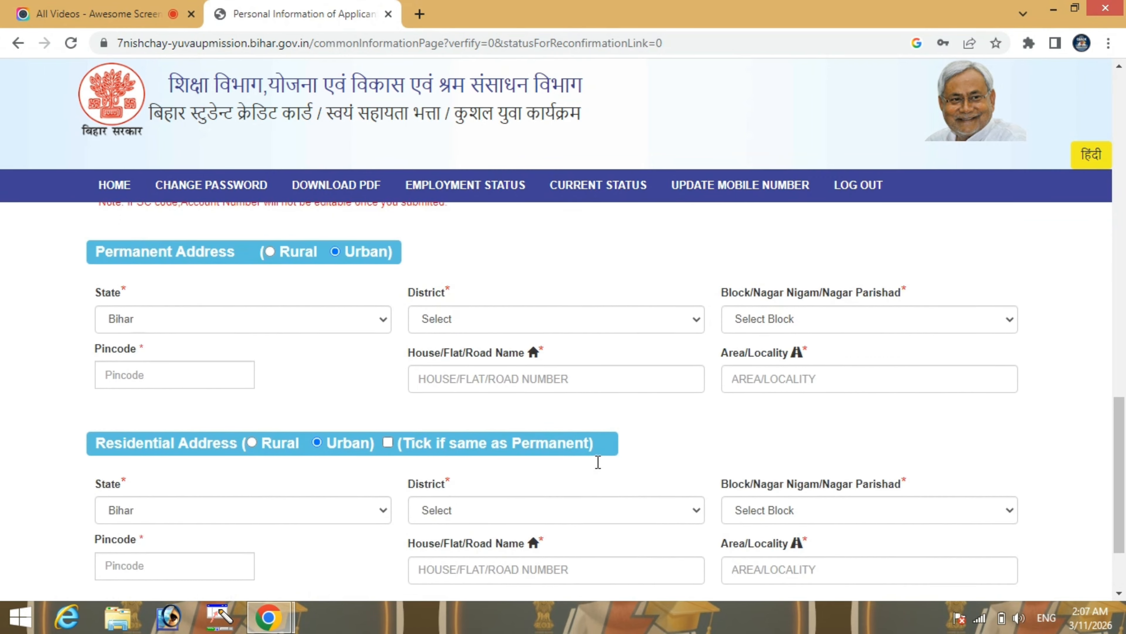
pyautogui.scroll(10, 598, 461)
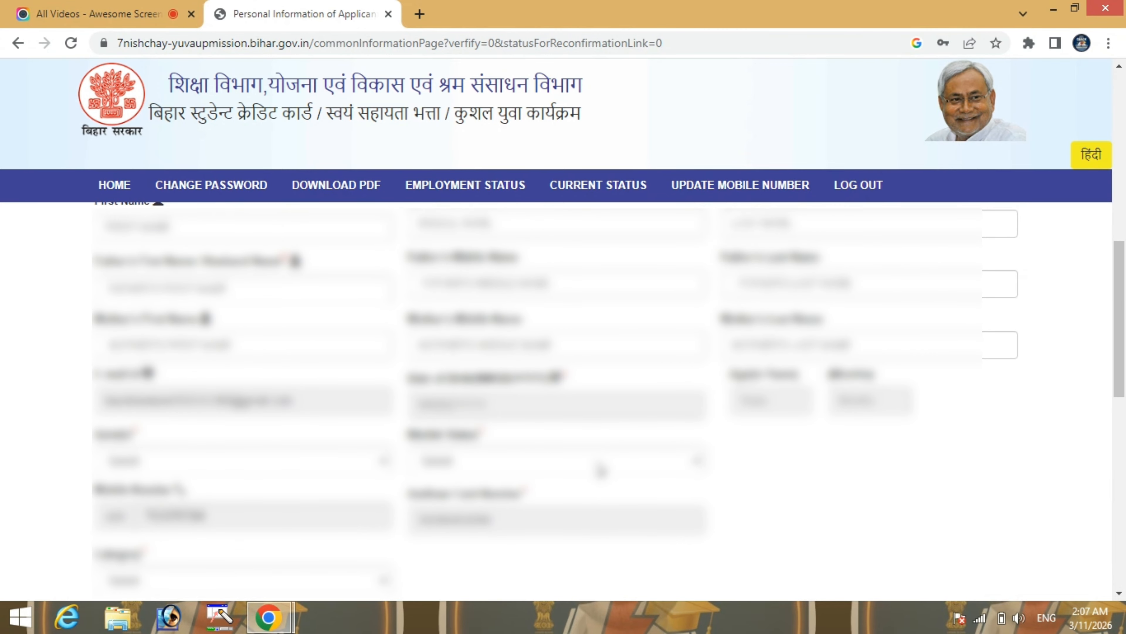
# Review the filled-in 12th standard, graduation and personal details of the application
pyautogui.scroll(-4, 601, 471)
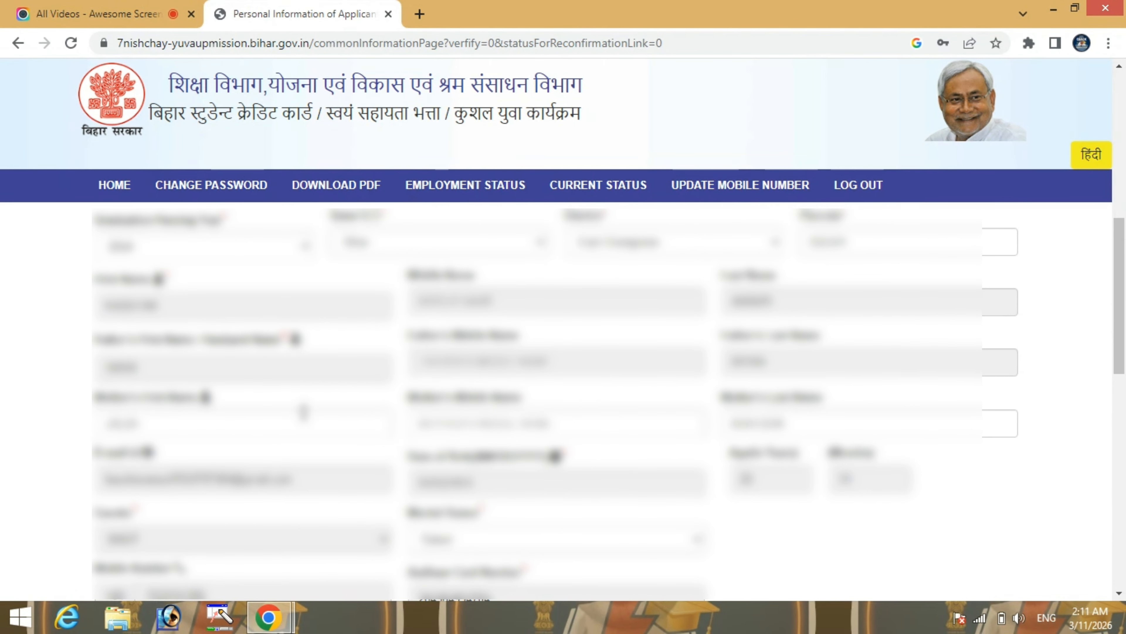
pyautogui.scroll(2, 731, 288)
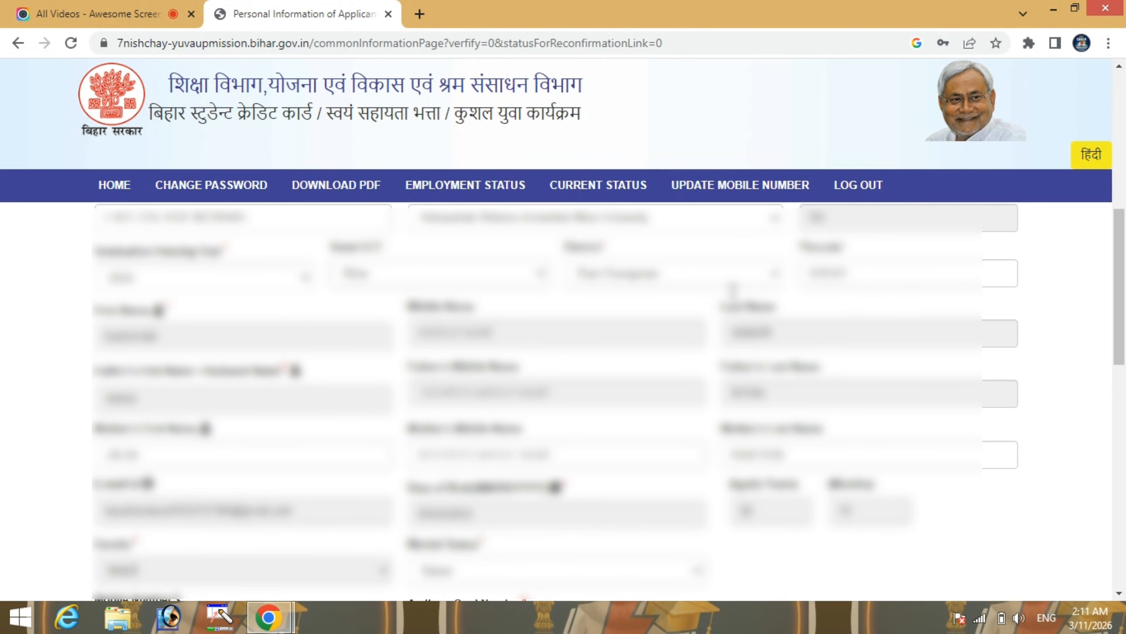
pyautogui.scroll(6, 345, 332)
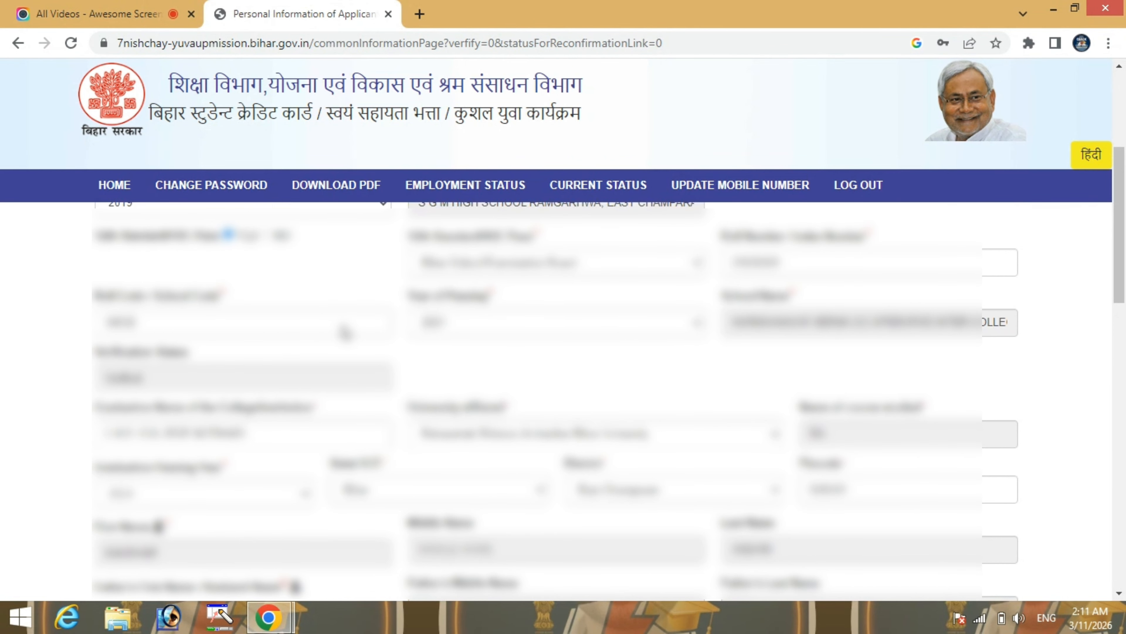
pyautogui.scroll(-12, 490, 346)
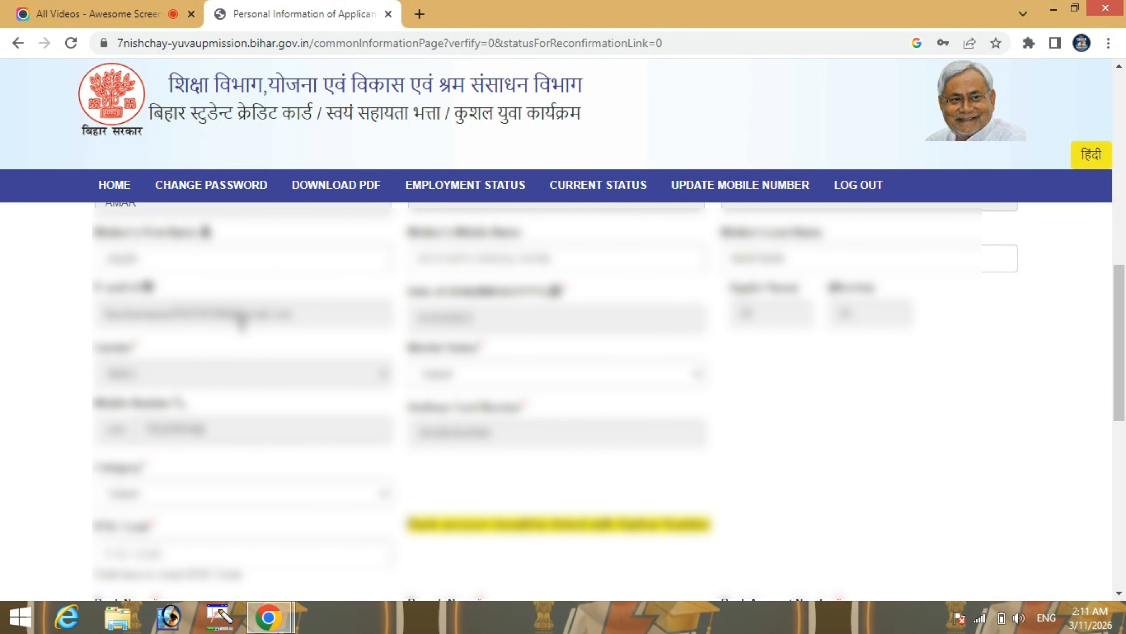
pyautogui.scroll(3, 242, 326)
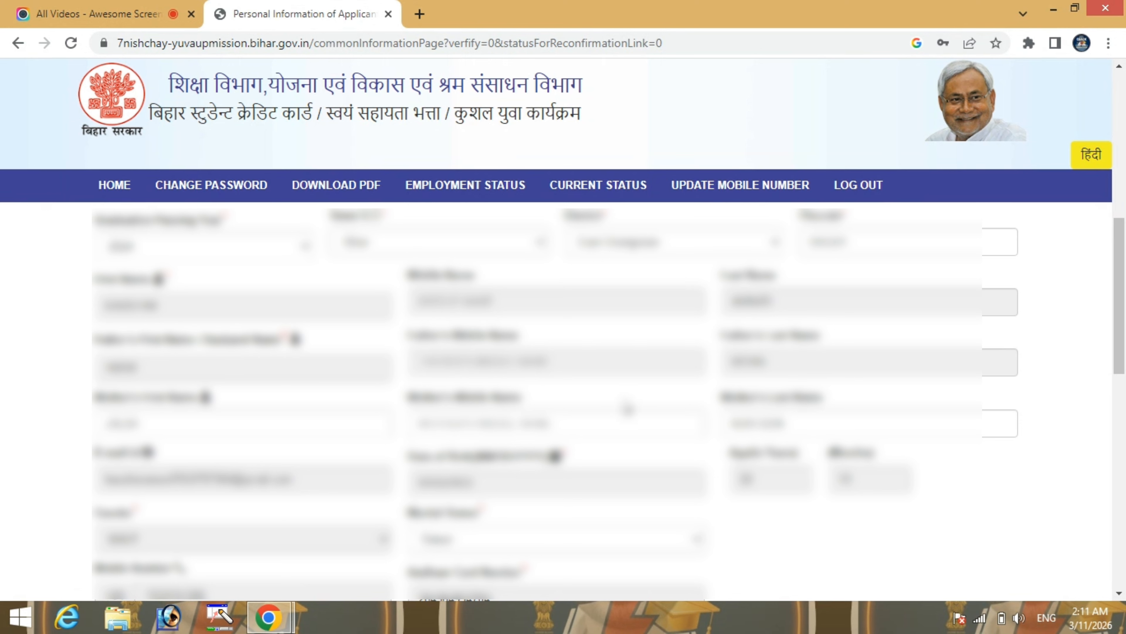
# Select the applicant's marital status and category in the personal information form
pyautogui.scroll(-3, 737, 450)
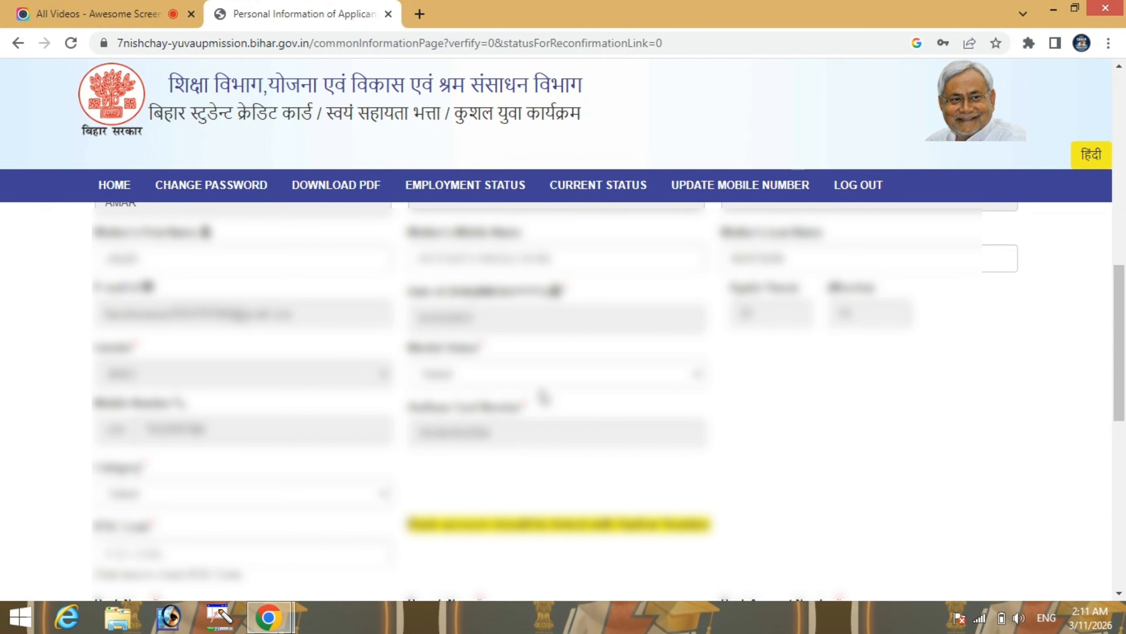
pyautogui.click(486, 384)
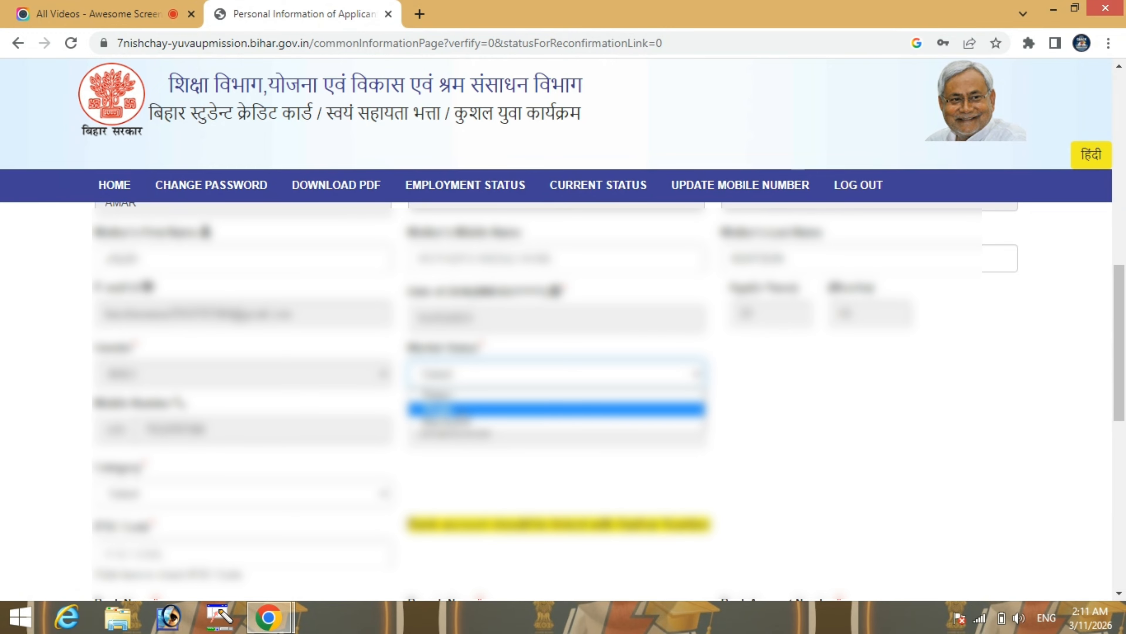
pyautogui.click(487, 407)
pyautogui.scroll(-2, 797, 433)
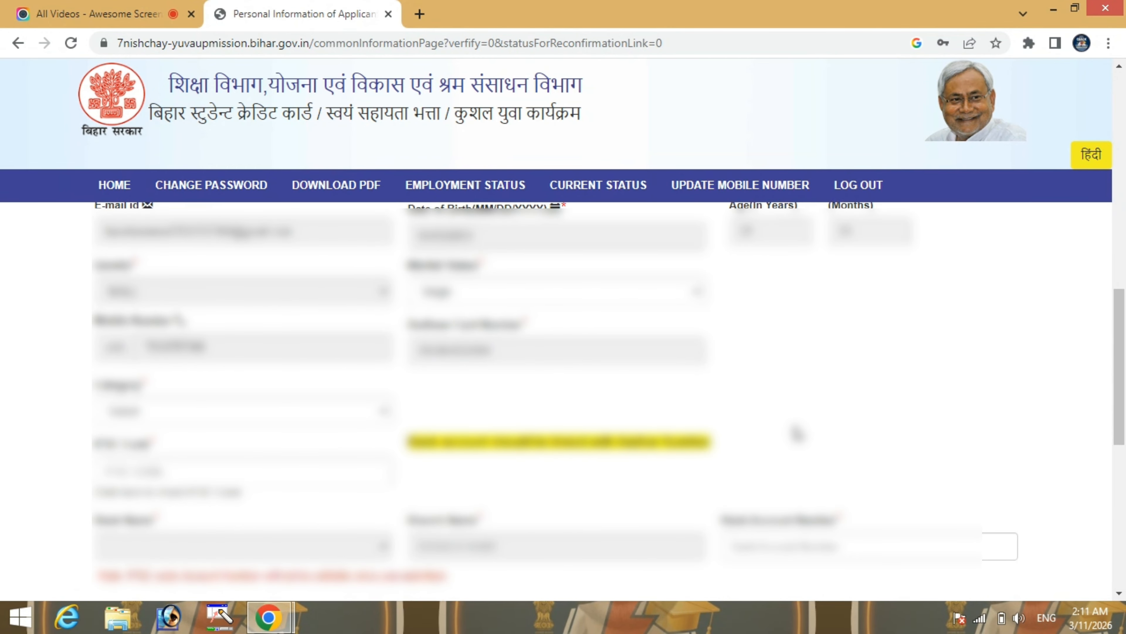
pyautogui.click(193, 412)
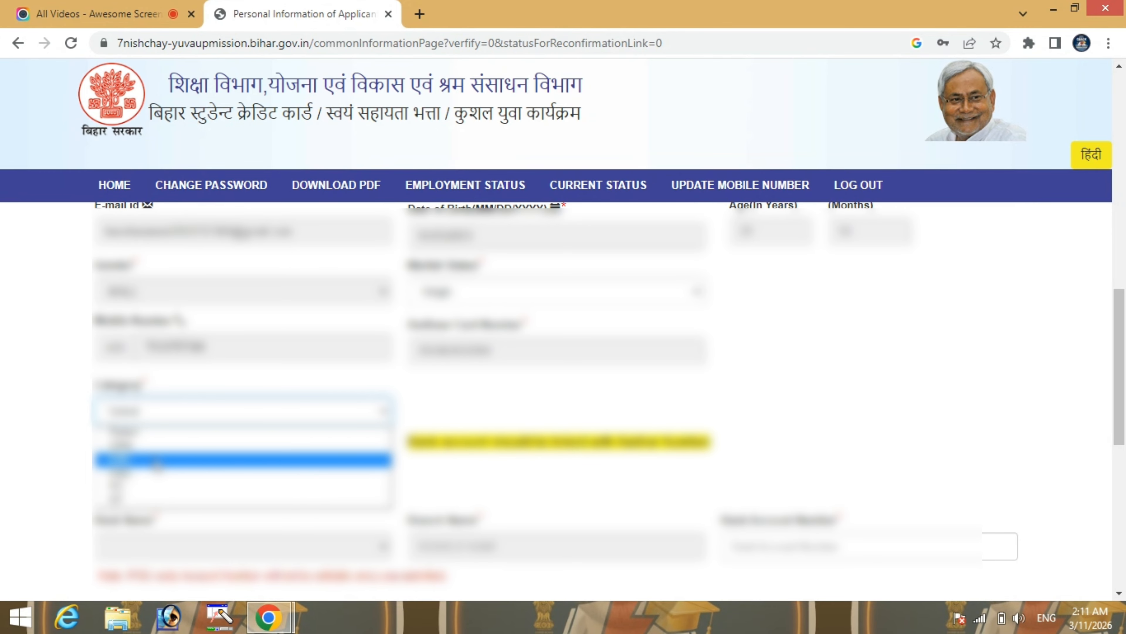
pyautogui.click(155, 464)
pyautogui.click(466, 417)
# Fill in the bank's IFSC code from the saved suggestion and enter the applicant's bank account number
pyautogui.scroll(-4, 444, 419)
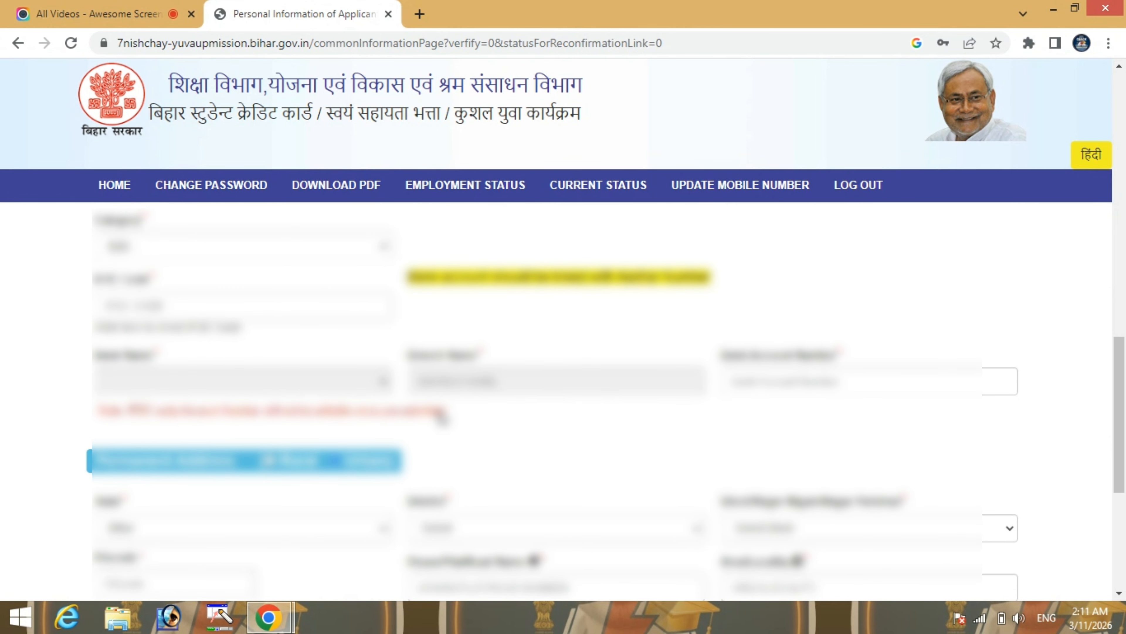
pyautogui.click(189, 312)
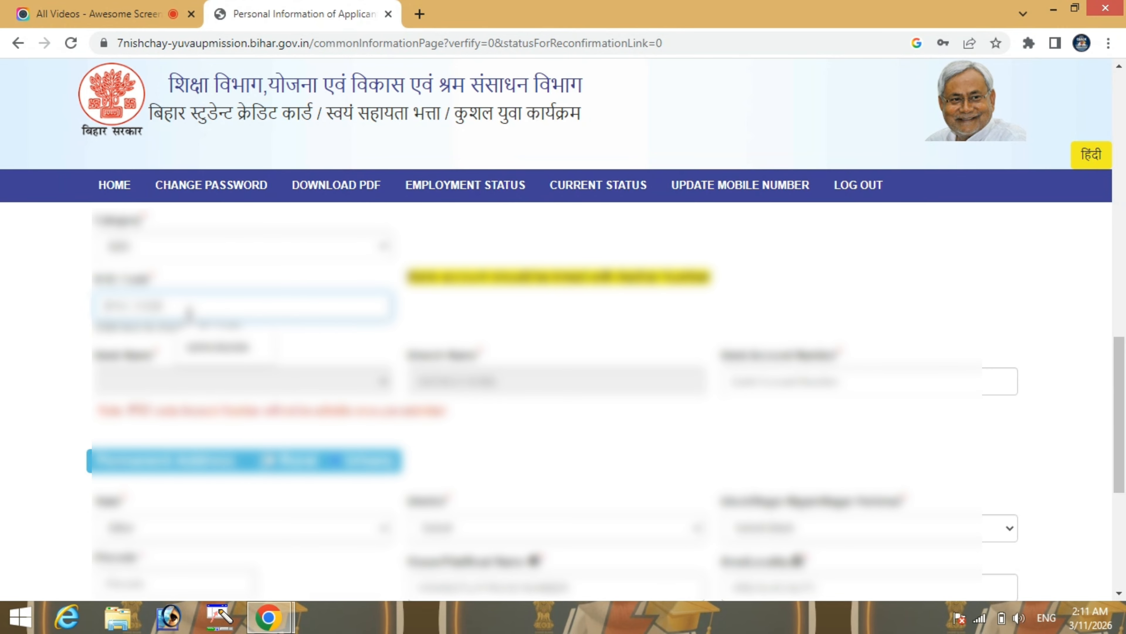
pyautogui.click(217, 346)
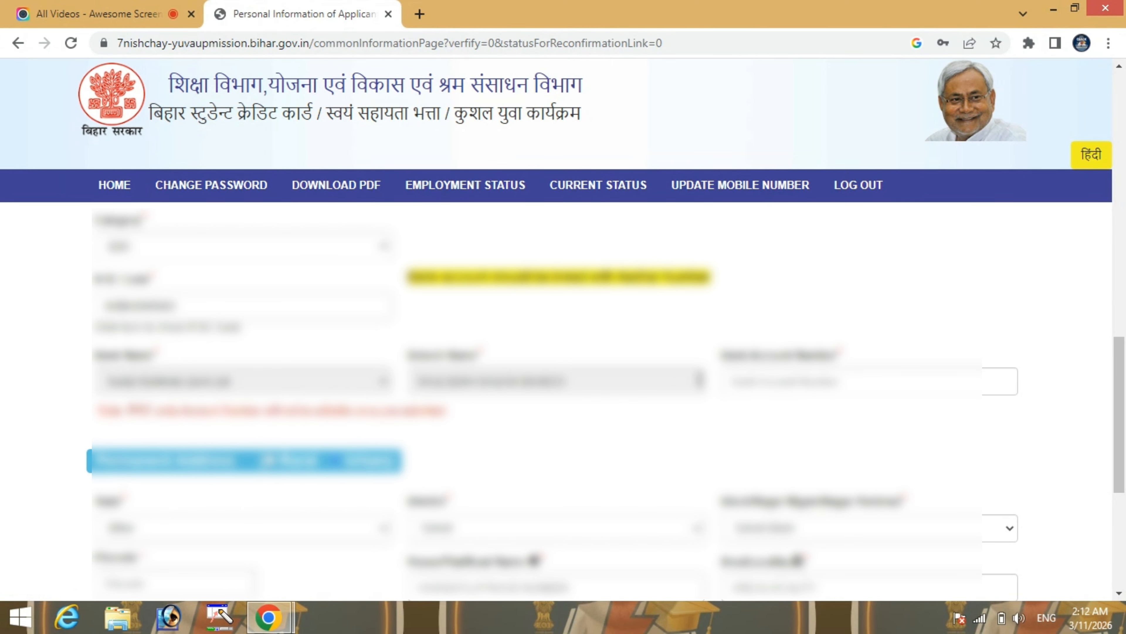
pyautogui.scroll(-1, 781, 426)
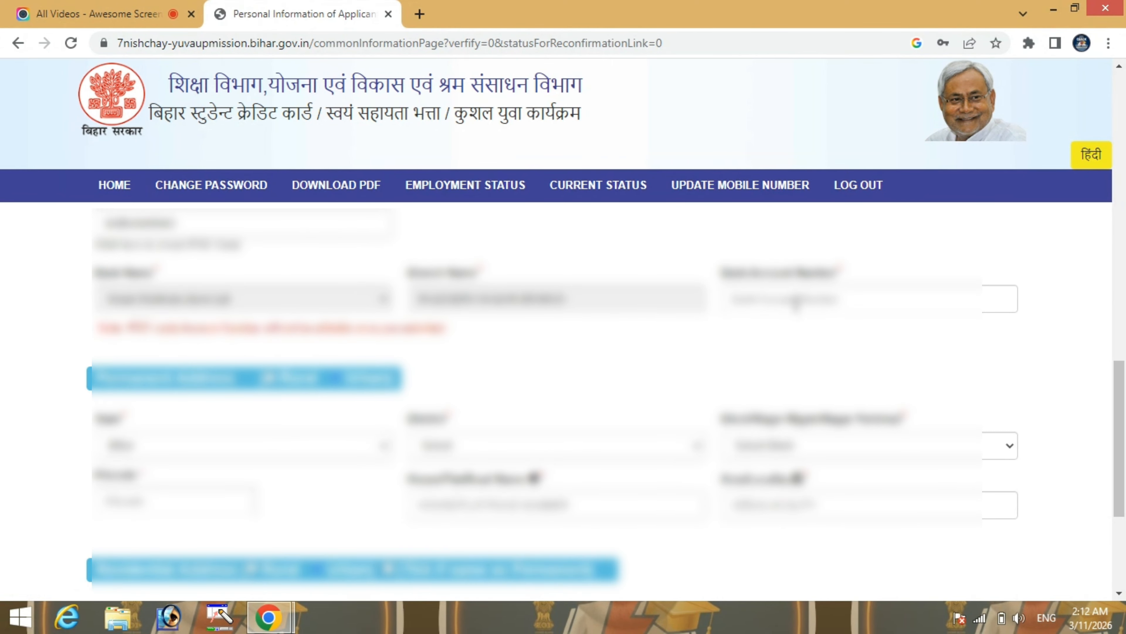
pyautogui.click(797, 294)
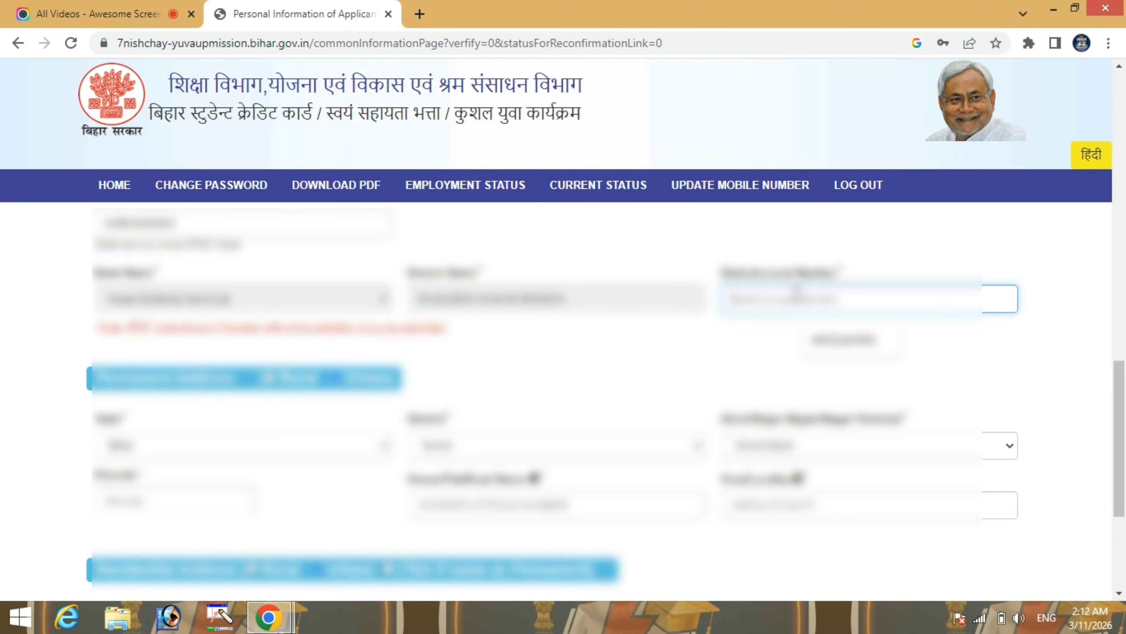
pyautogui.write('45')
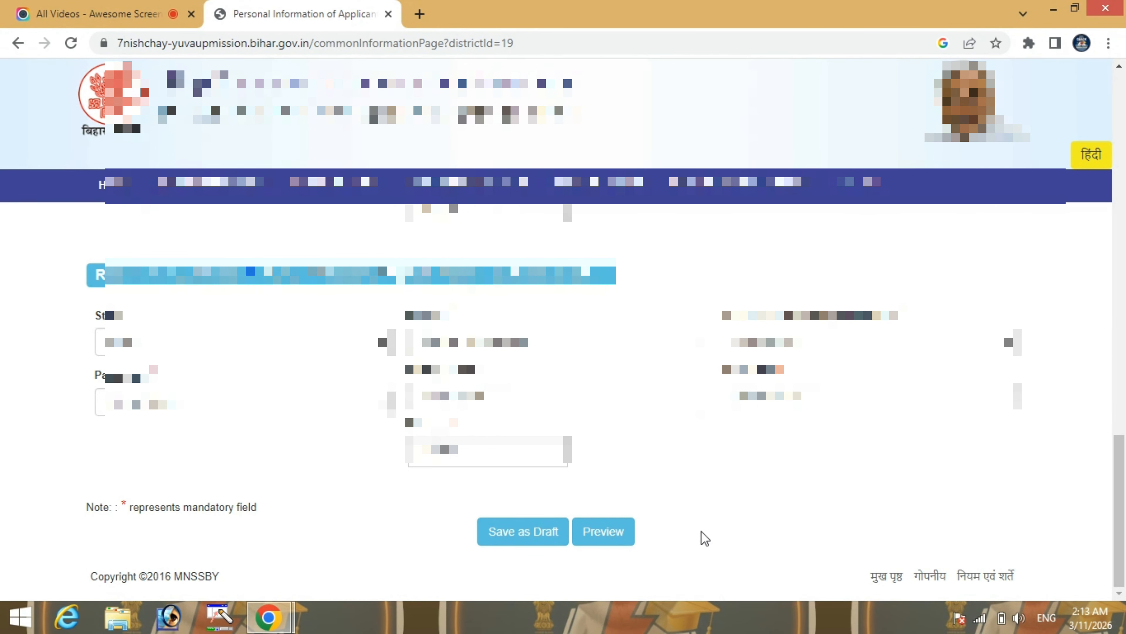
# Preview the completed personal information form, check all its sections through the residential address, and submit it
pyautogui.click(615, 541)
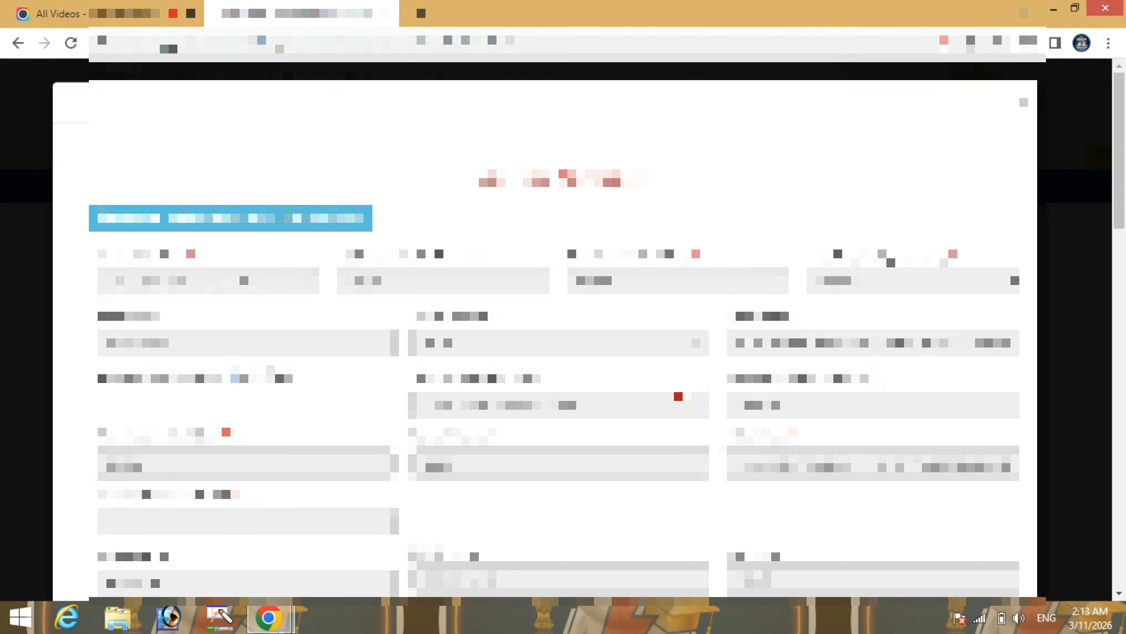
pyautogui.scroll(-10, 747, 322)
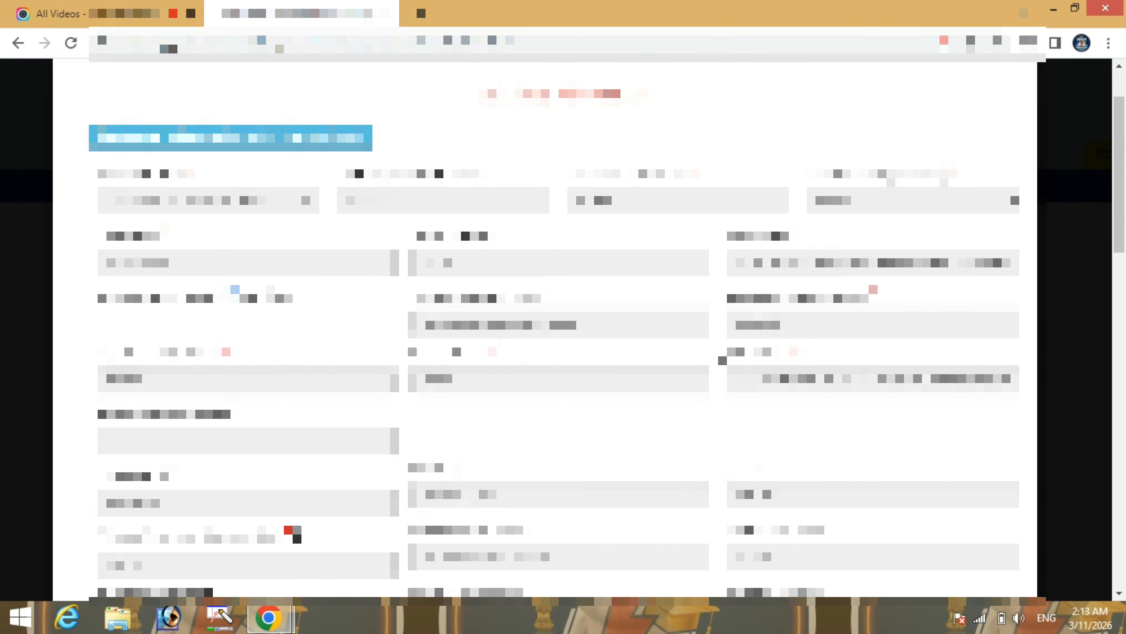
pyautogui.scroll(-8, 563, 329)
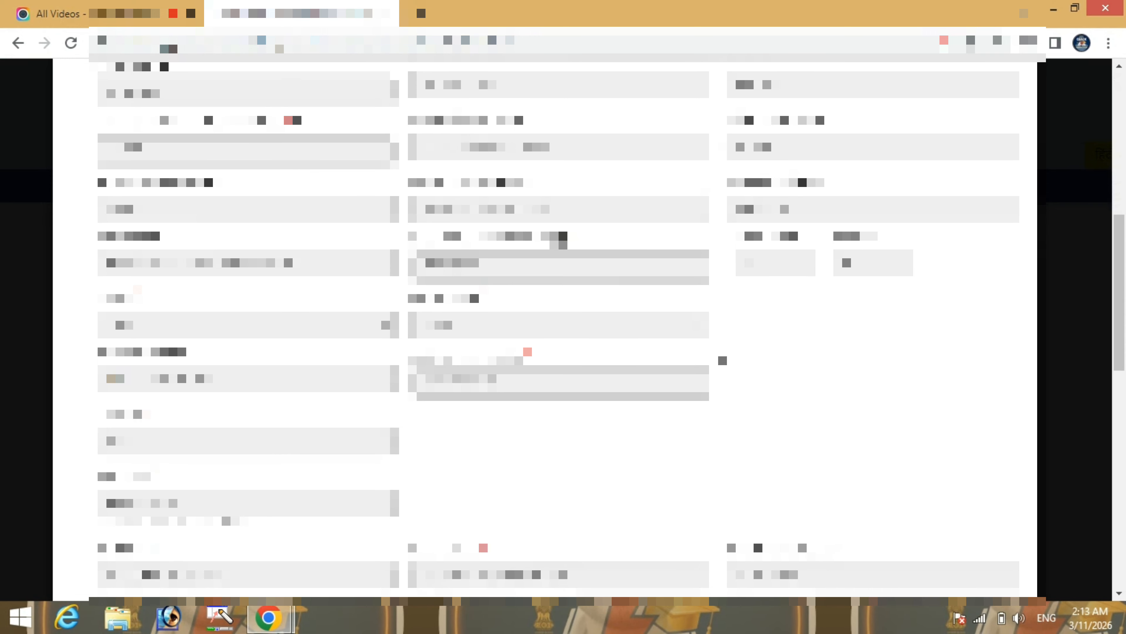
pyautogui.scroll(-10, 563, 328)
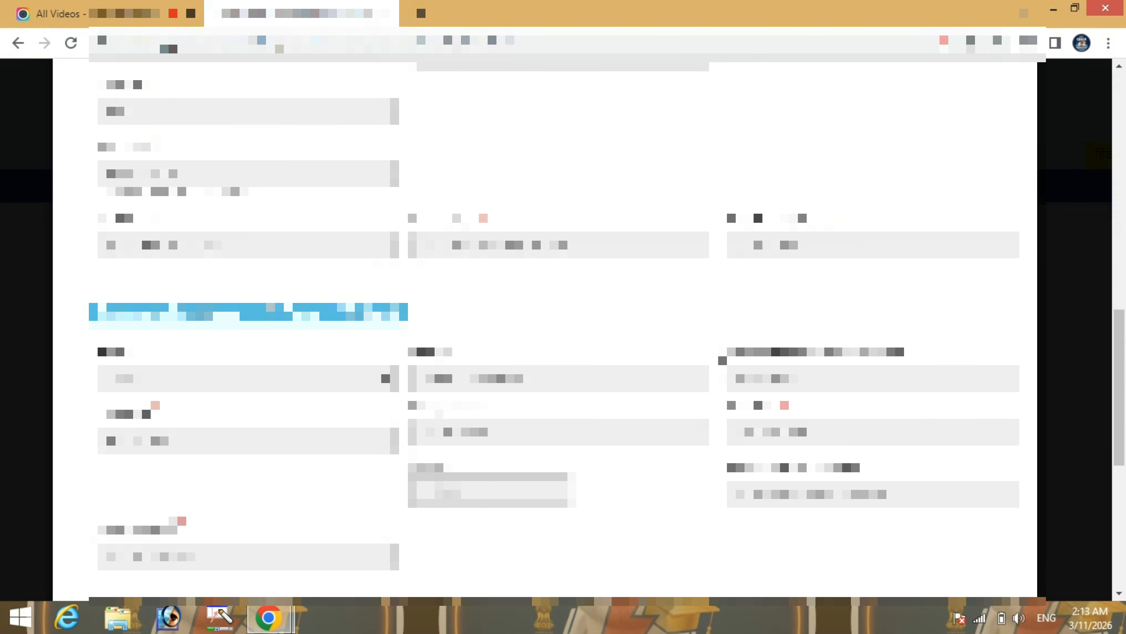
pyautogui.scroll(-1, 563, 328)
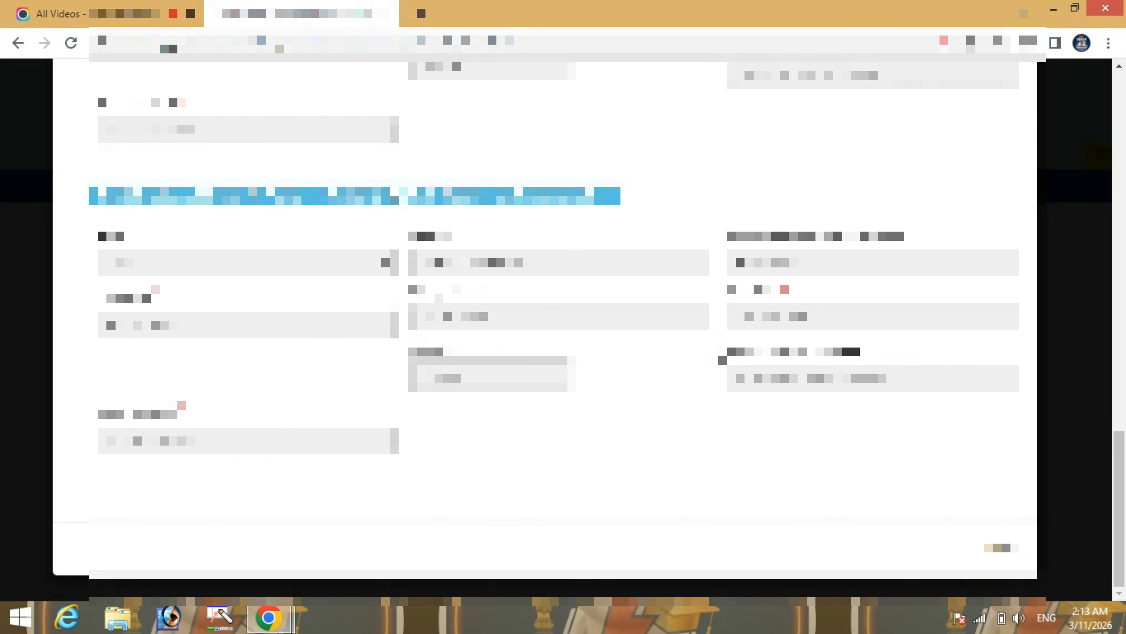
pyautogui.click(1001, 547)
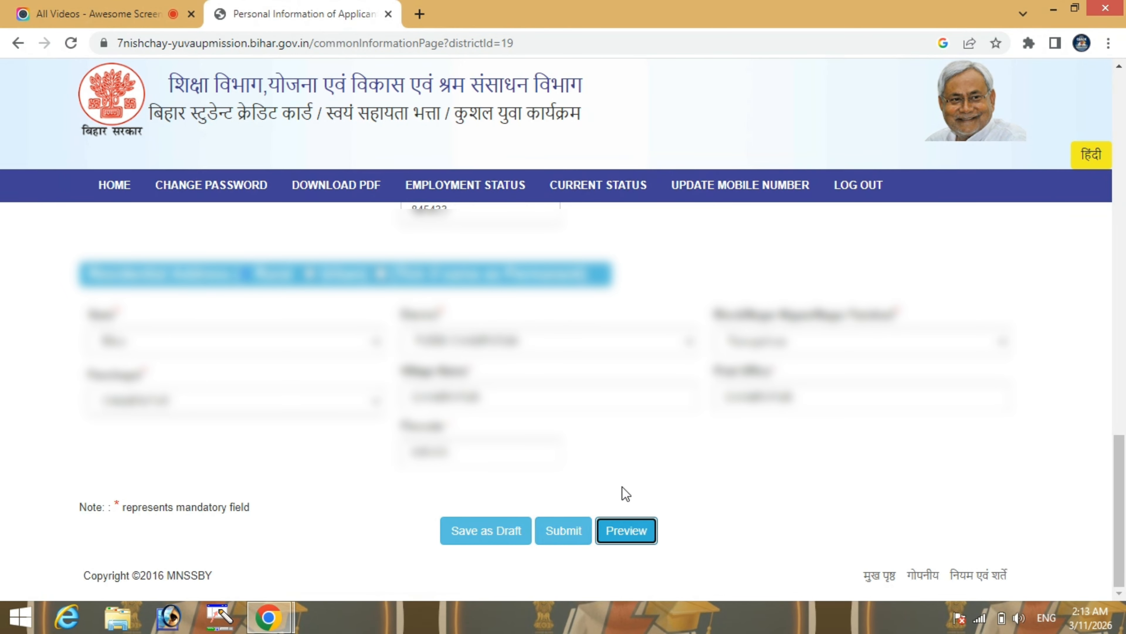
pyautogui.click(562, 540)
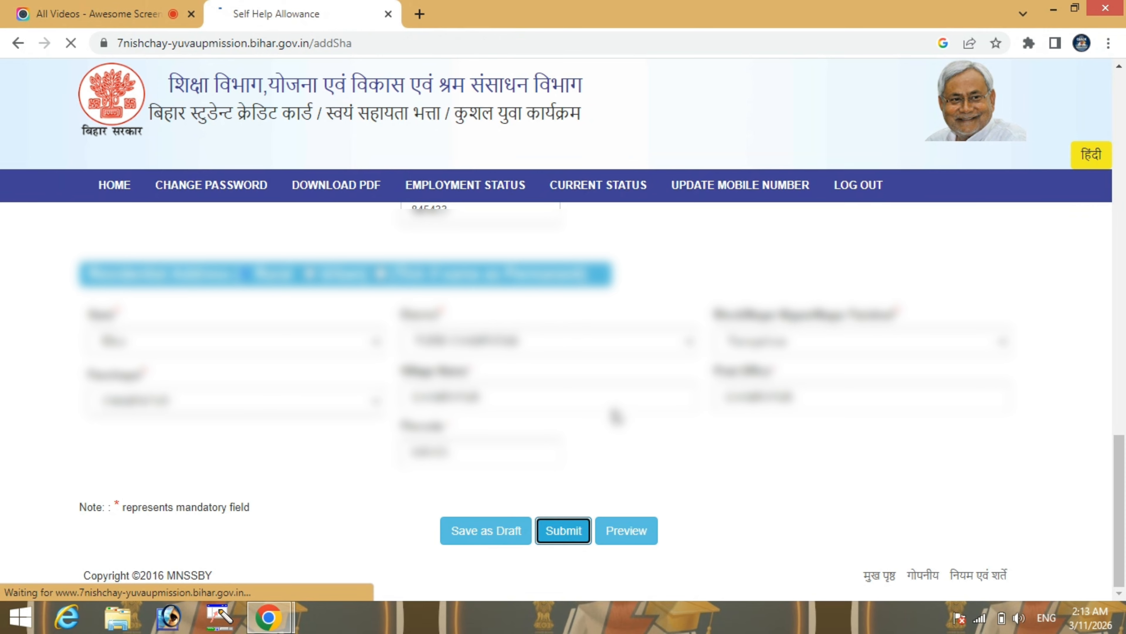
# Set PURBI CHAMPARAN as the 1st preference district for Kushal Yuva Training and open its block choices
pyautogui.scroll(-2, 616, 416)
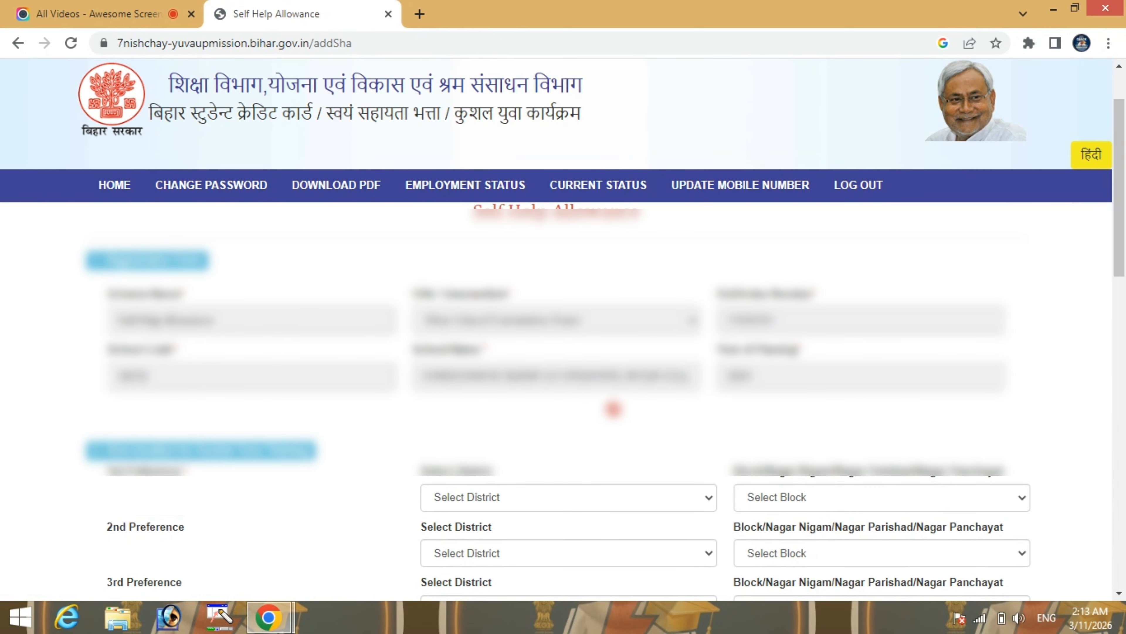
pyautogui.scroll(-2, 616, 415)
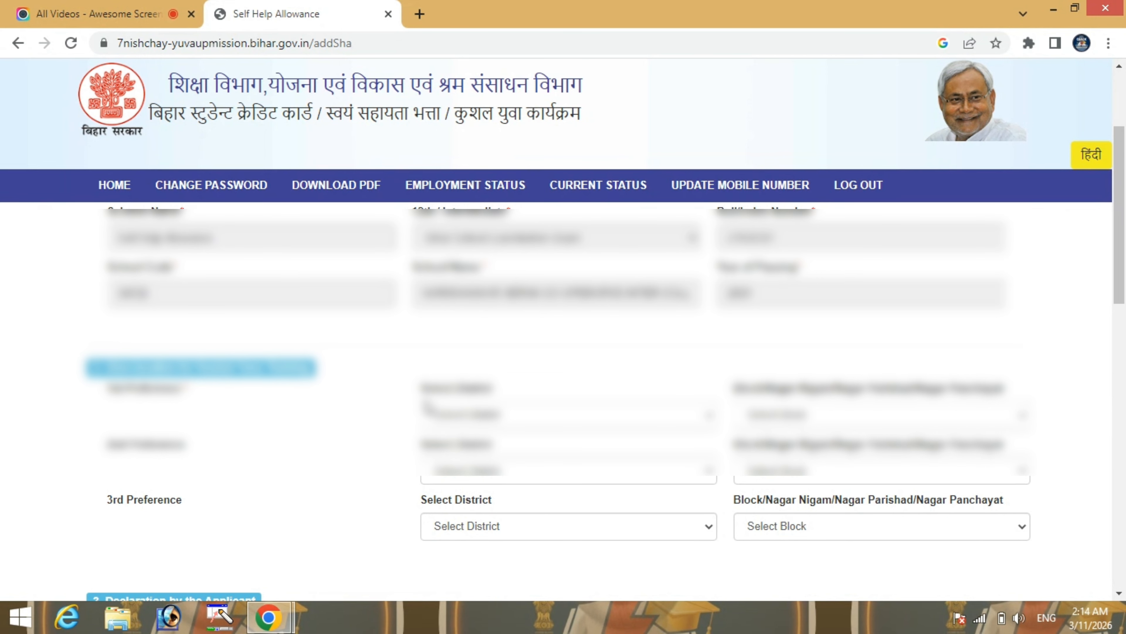
pyautogui.scroll(-2, 426, 406)
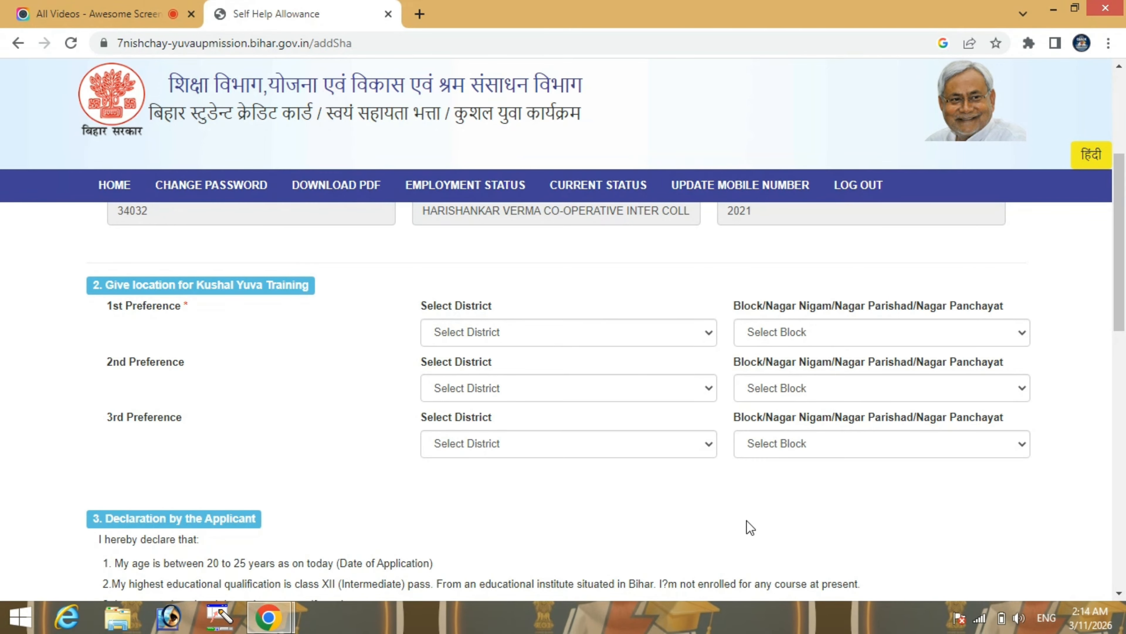
pyautogui.click(557, 340)
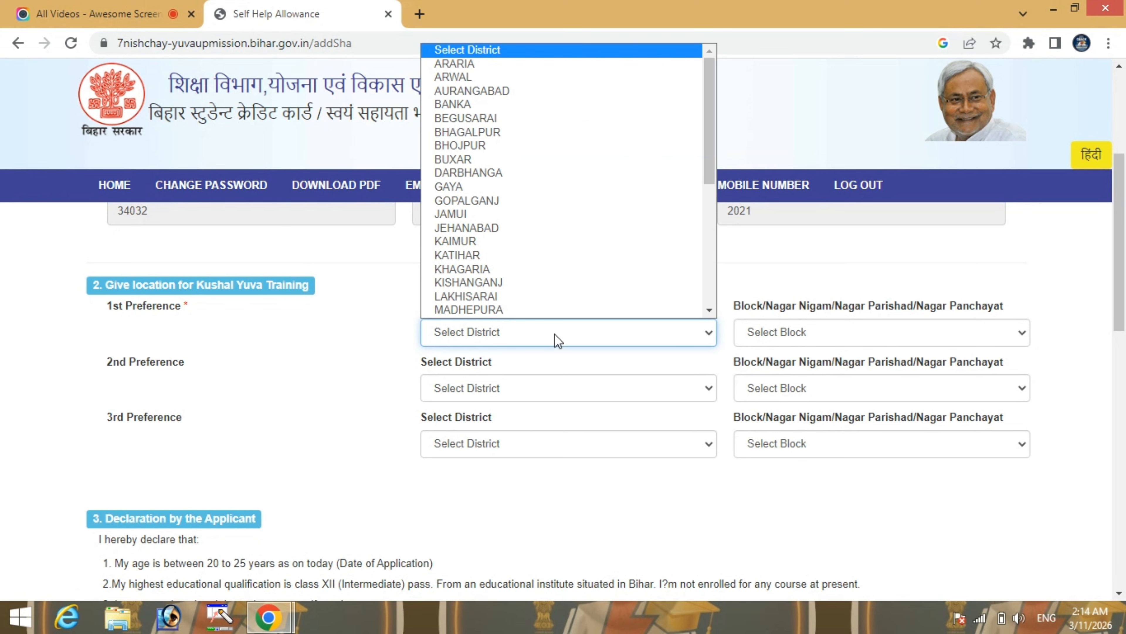
pyautogui.press('p')
pyautogui.press('p')
pyautogui.press('p')
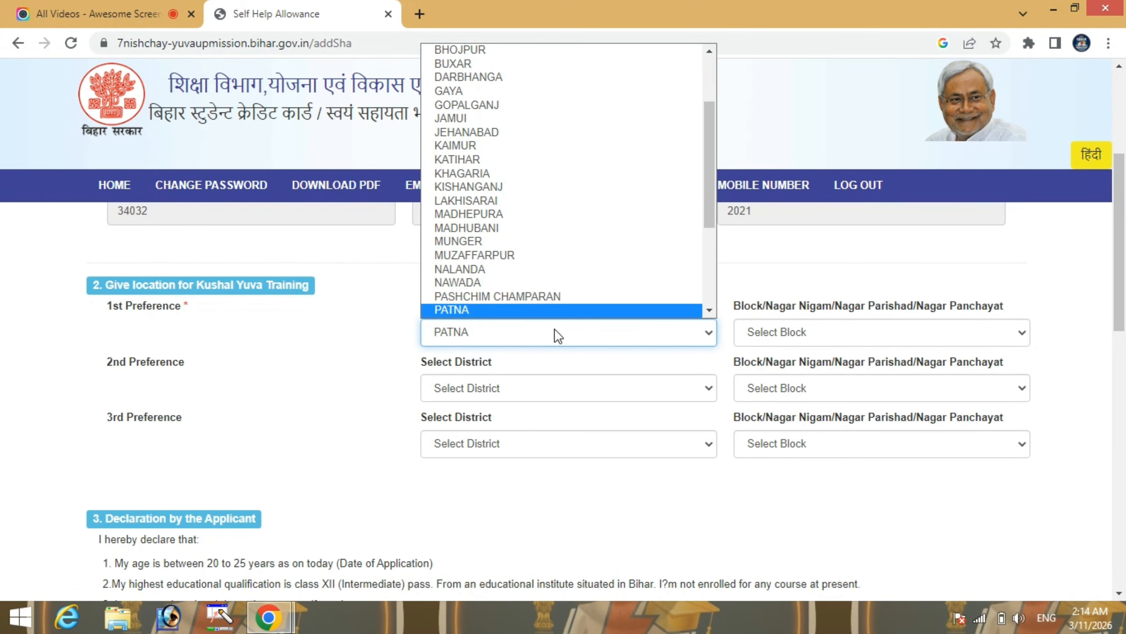
pyautogui.press('Return')
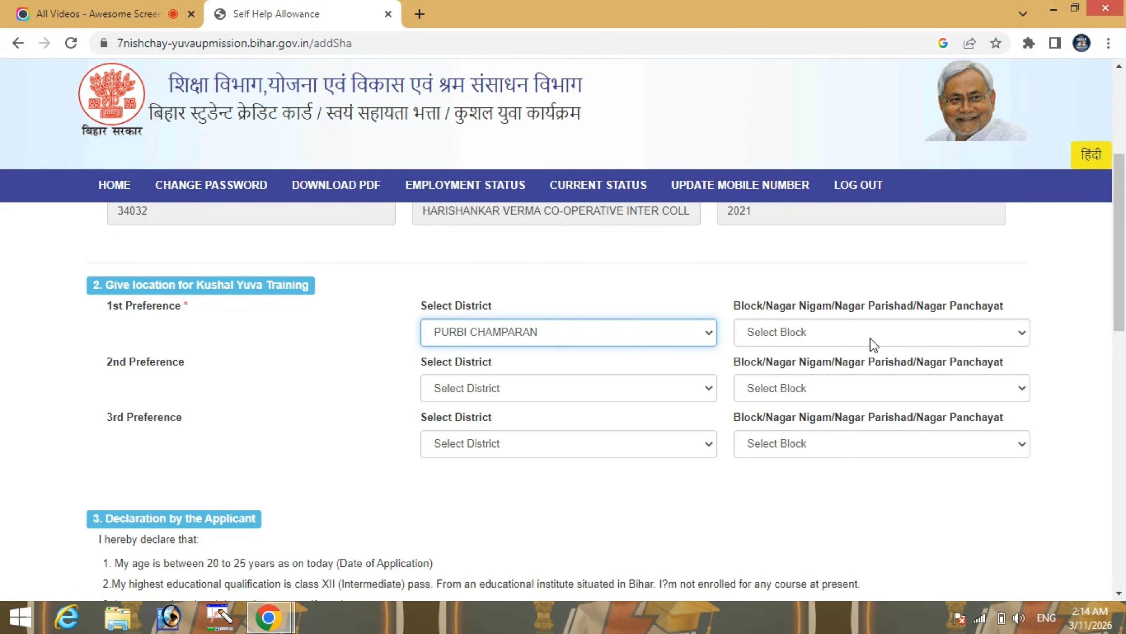
pyautogui.click(849, 337)
# Agree to the applicant declaration and submit the Self Help Allowance application, confirming the final submission
pyautogui.scroll(-15, 849, 334)
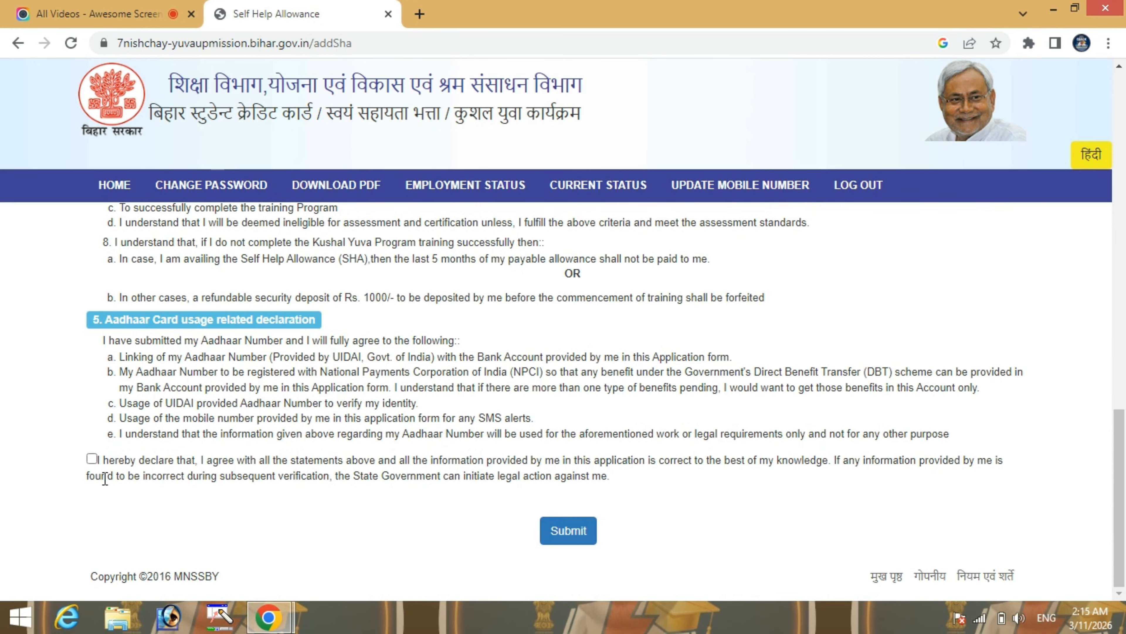
pyautogui.click(92, 460)
pyautogui.click(559, 531)
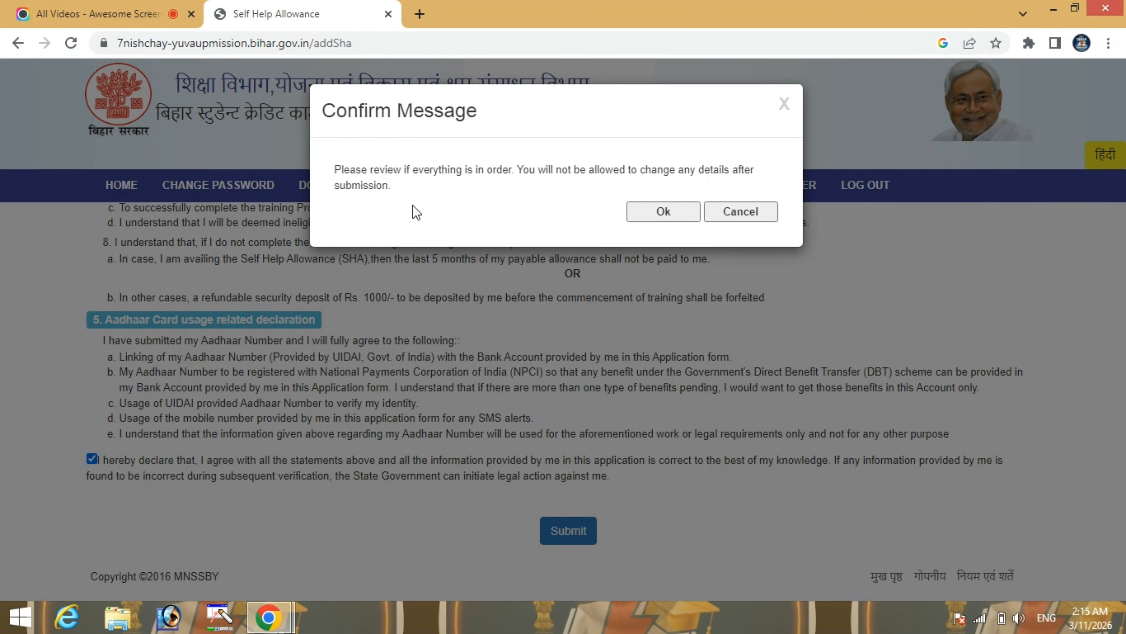
pyautogui.click(665, 216)
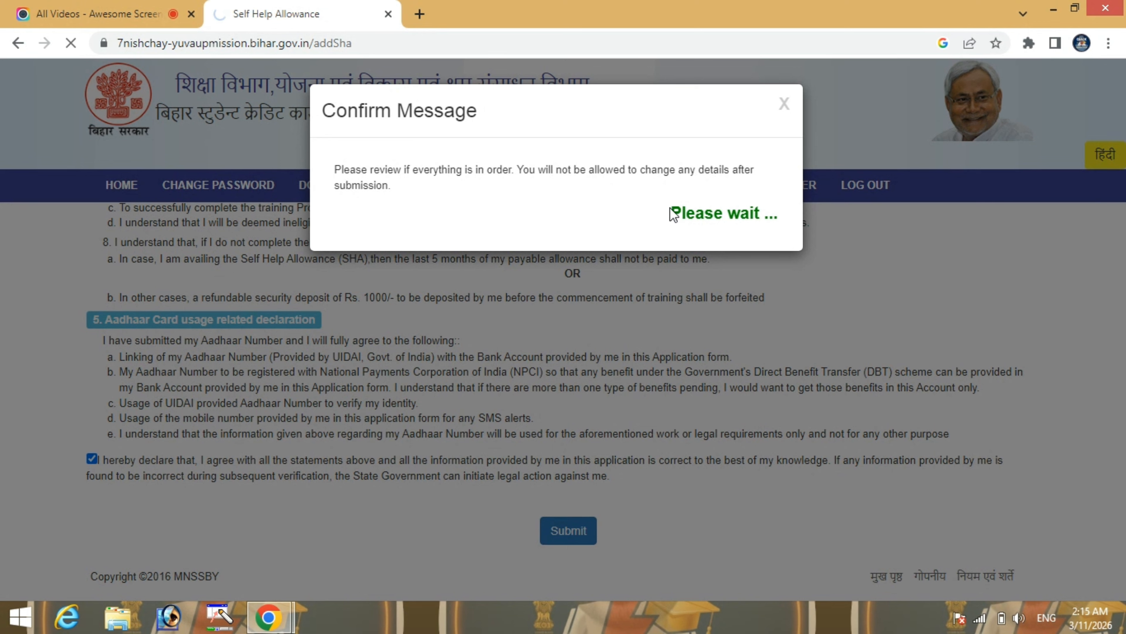
pyautogui.doubleClick(673, 215)
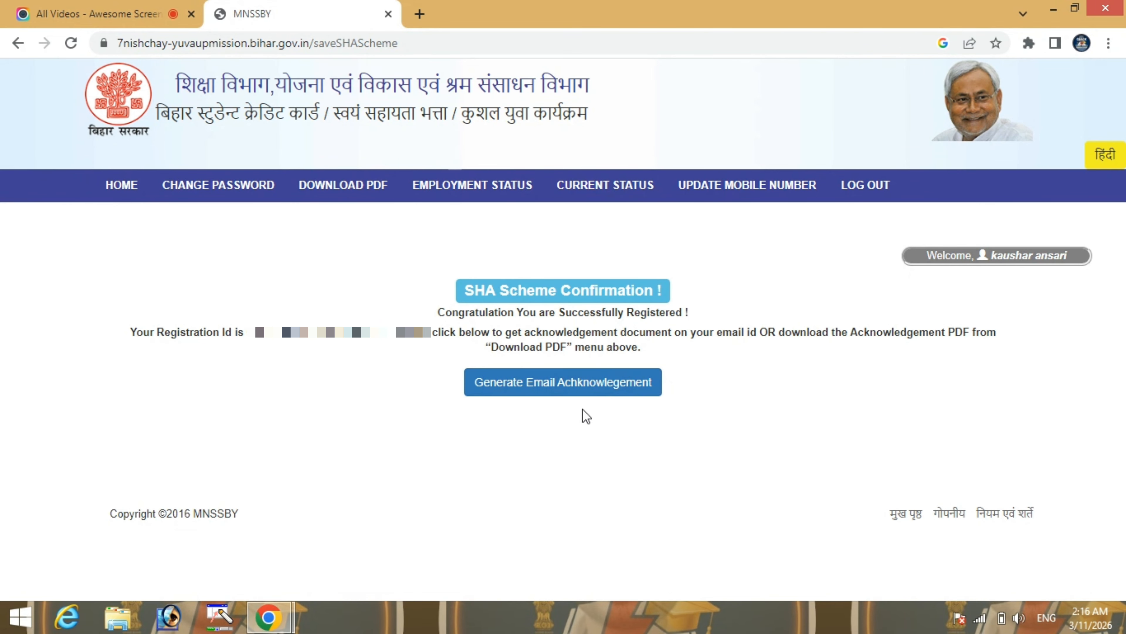
# Generate the email acknowledgement for the submitted SHA application and check the confirmation page's note on downloading the PDF
pyautogui.click(591, 385)
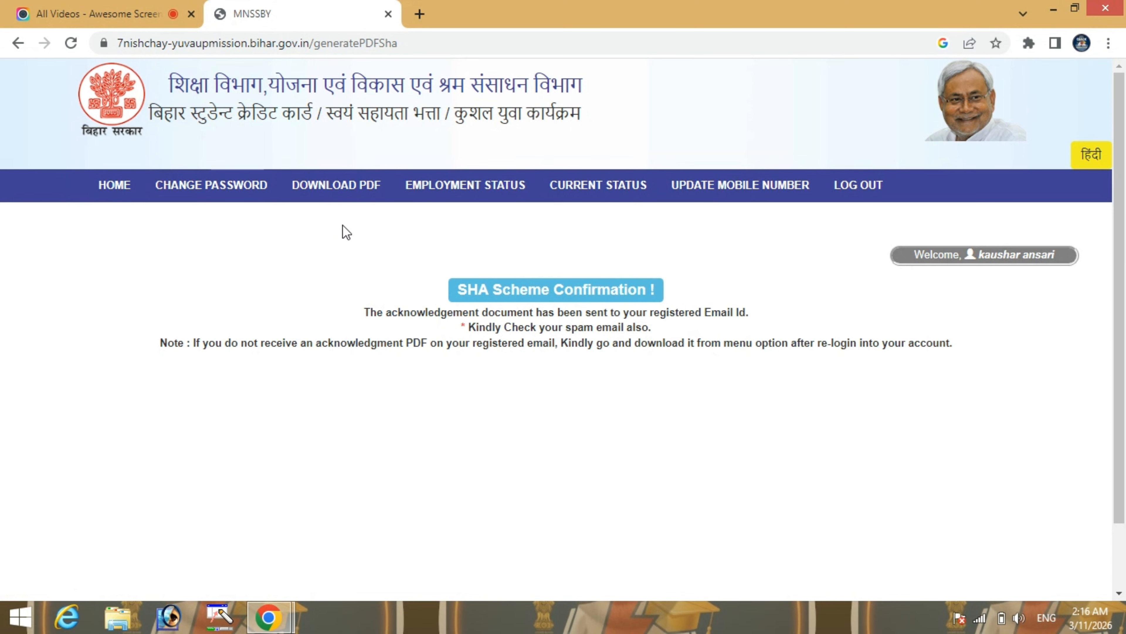
pyautogui.click(320, 196)
pyautogui.scroll(-2, 784, 428)
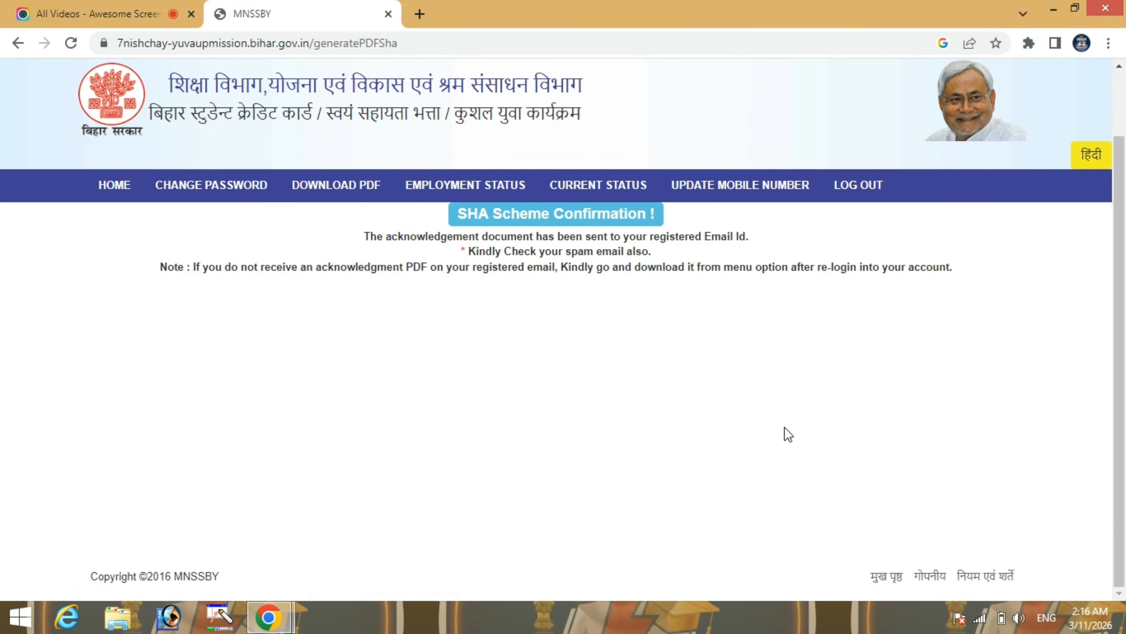
pyautogui.scroll(2, 784, 427)
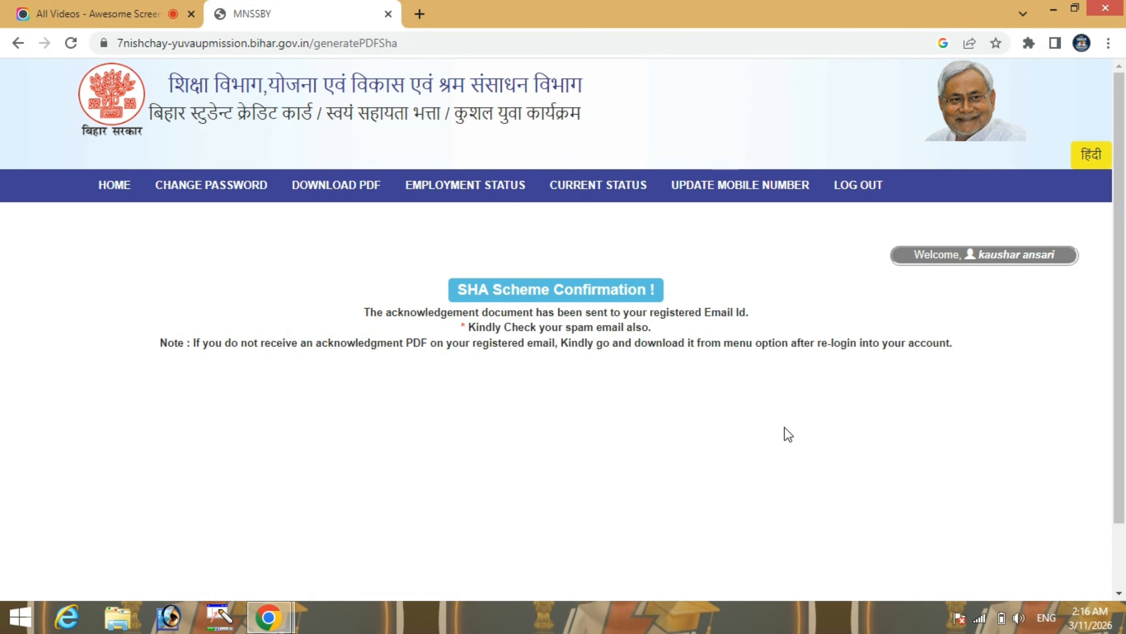